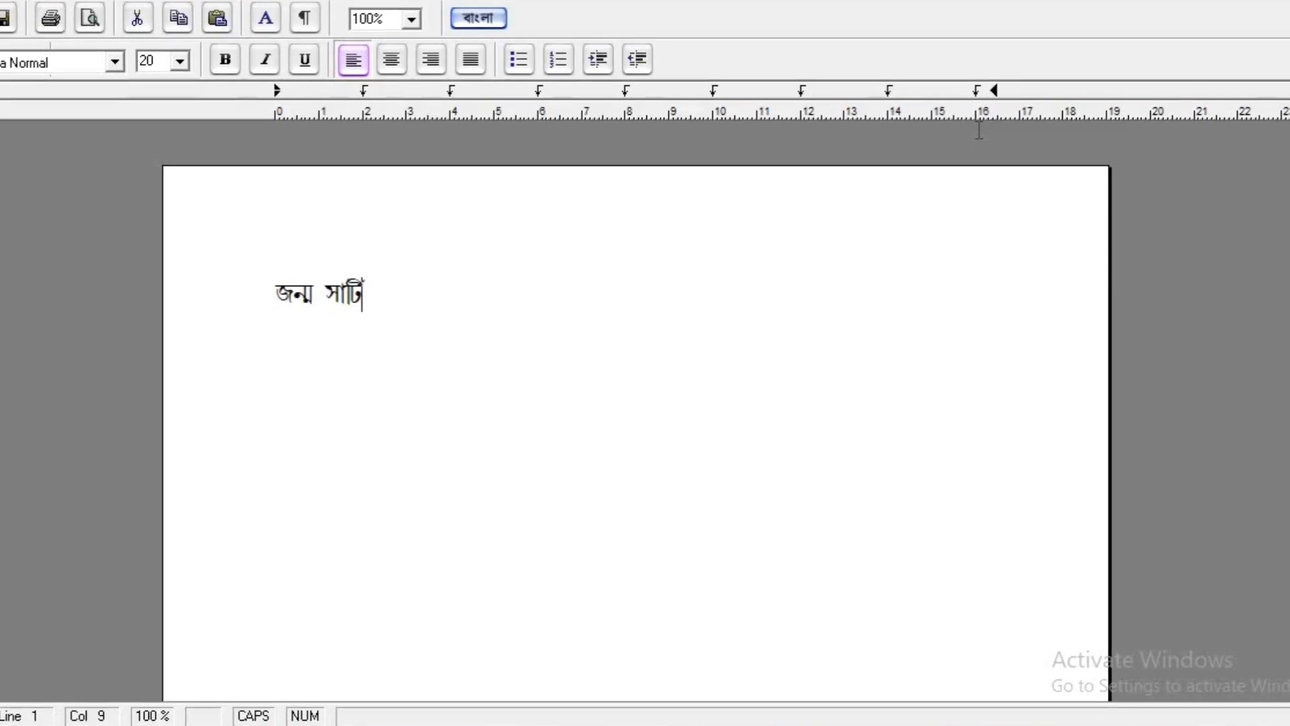
# Finish the Bengali lines জন্ম সার্টিফিকেট and ২০-২৫ দিন পেরিয়ে গেছে, select them, then enter the channel name in YouTube search
pyautogui.write('কেট ')
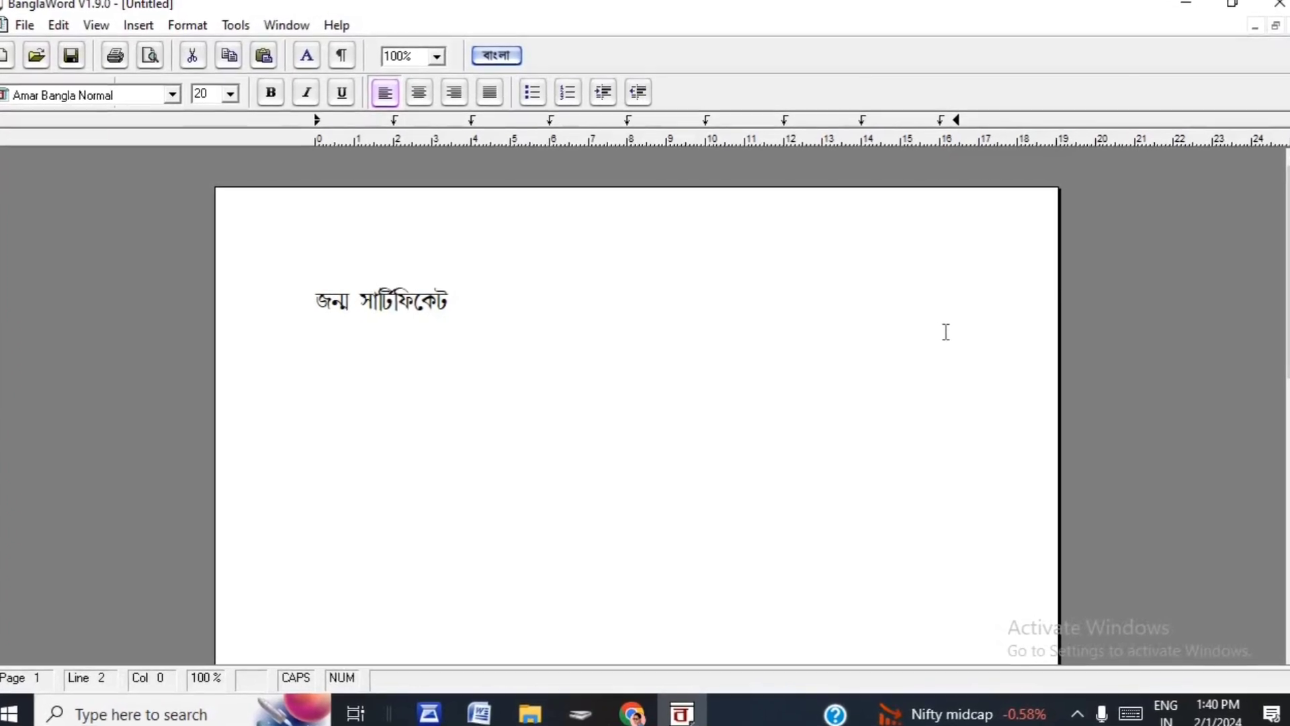
pyautogui.write('২০-২৫ দিন প')
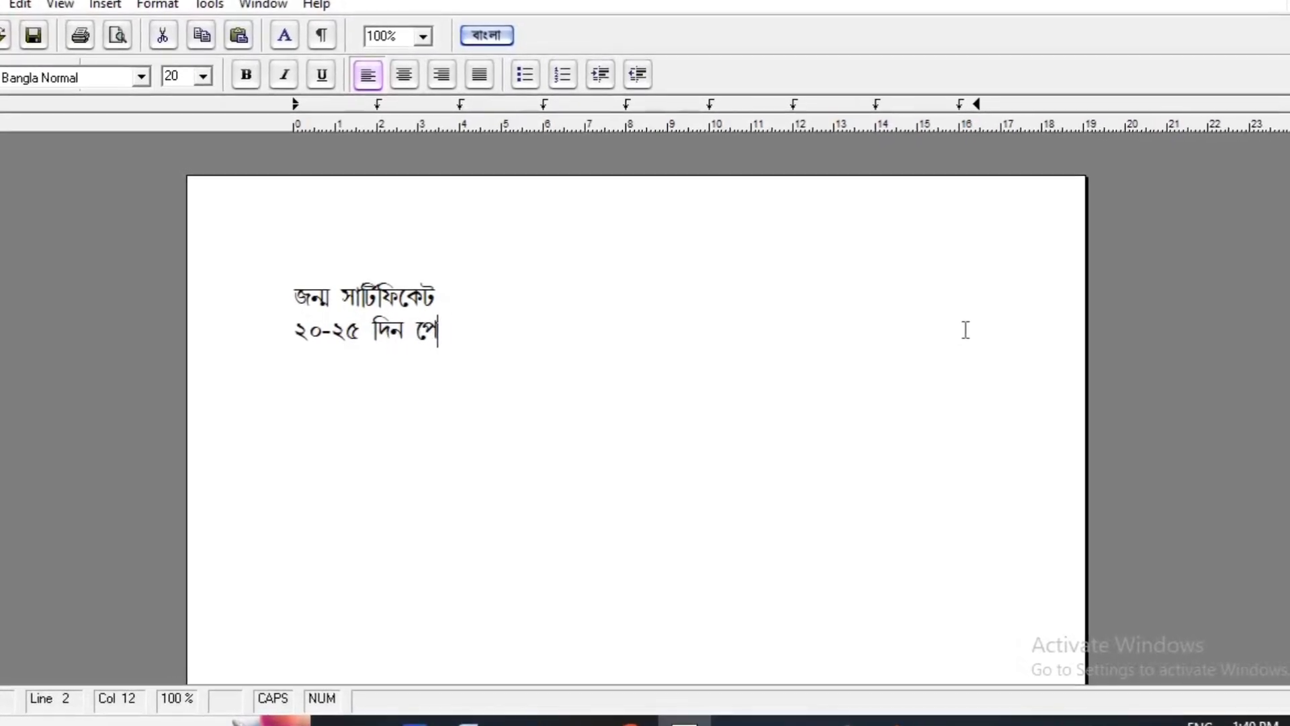
pyautogui.write('ে গেছে')
pyautogui.press('Return')
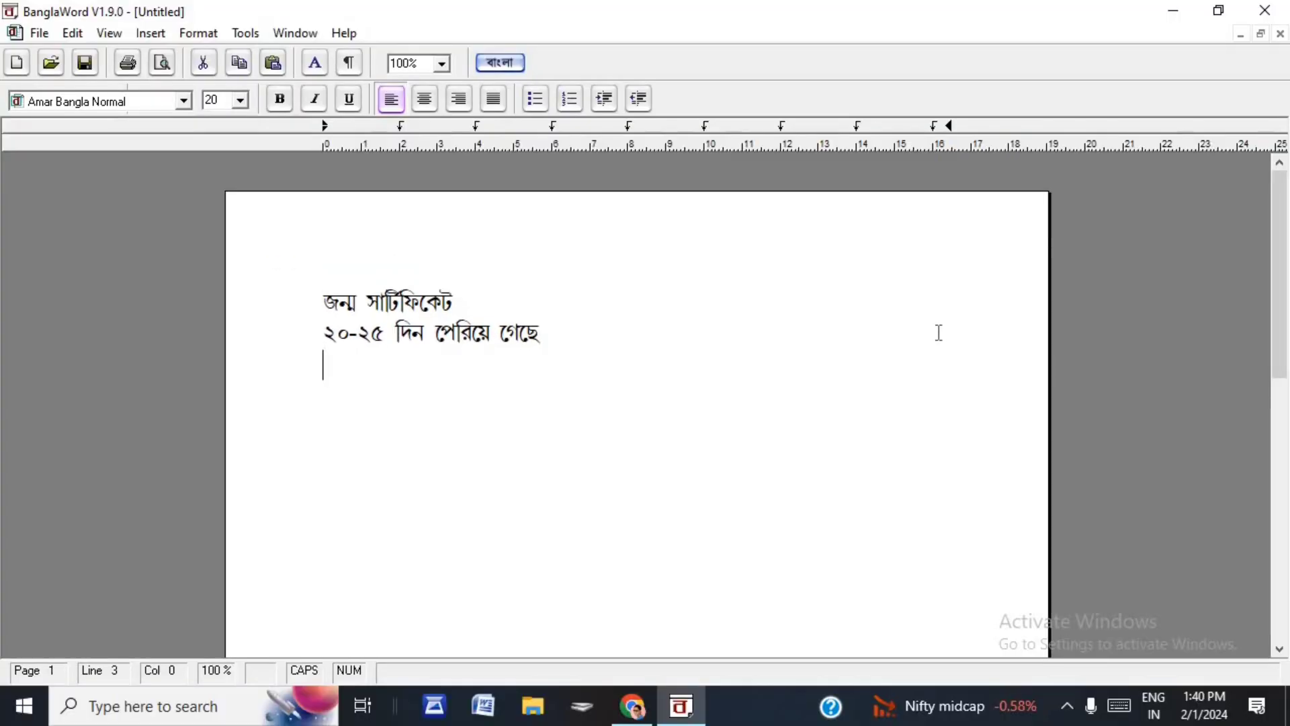
pyautogui.moveTo(298, 302); pyautogui.dragTo(518, 334)
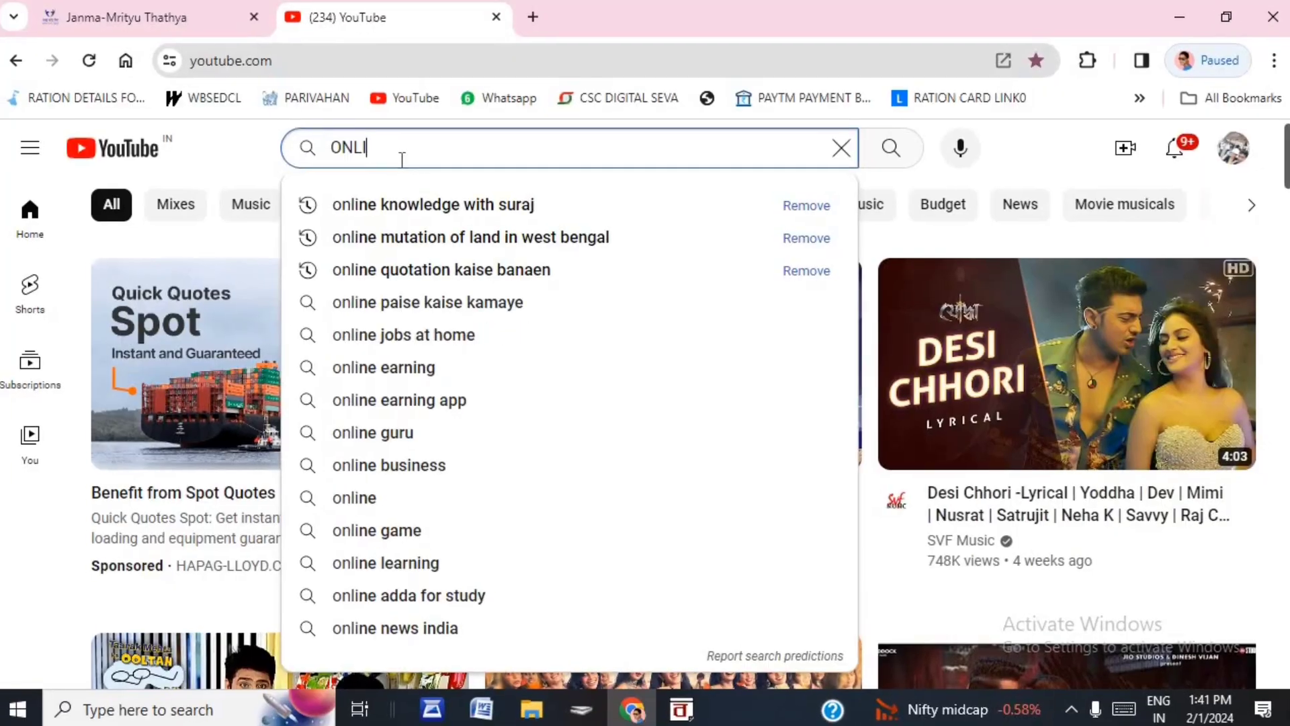
pyautogui.write('NE SU')
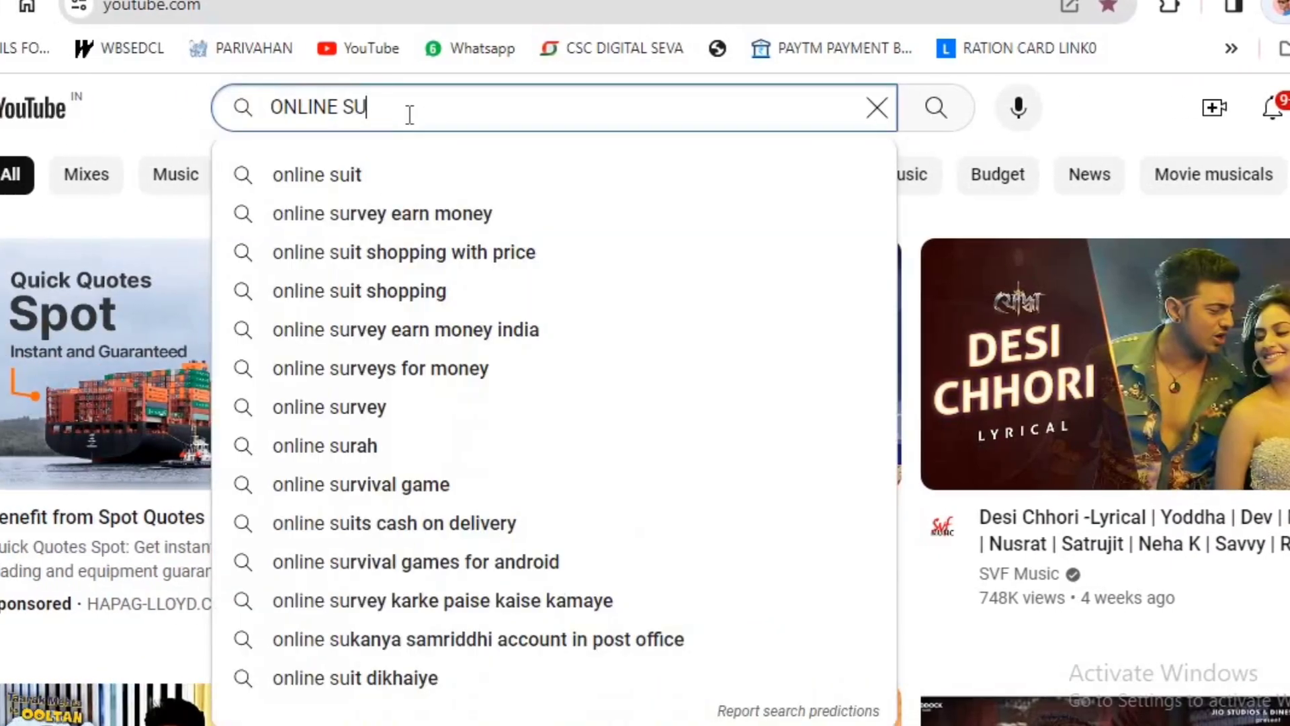
pyautogui.write('RAJ')
# Run the suggested YouTube search for the tutorial creator's channel
pyautogui.click(463, 176)
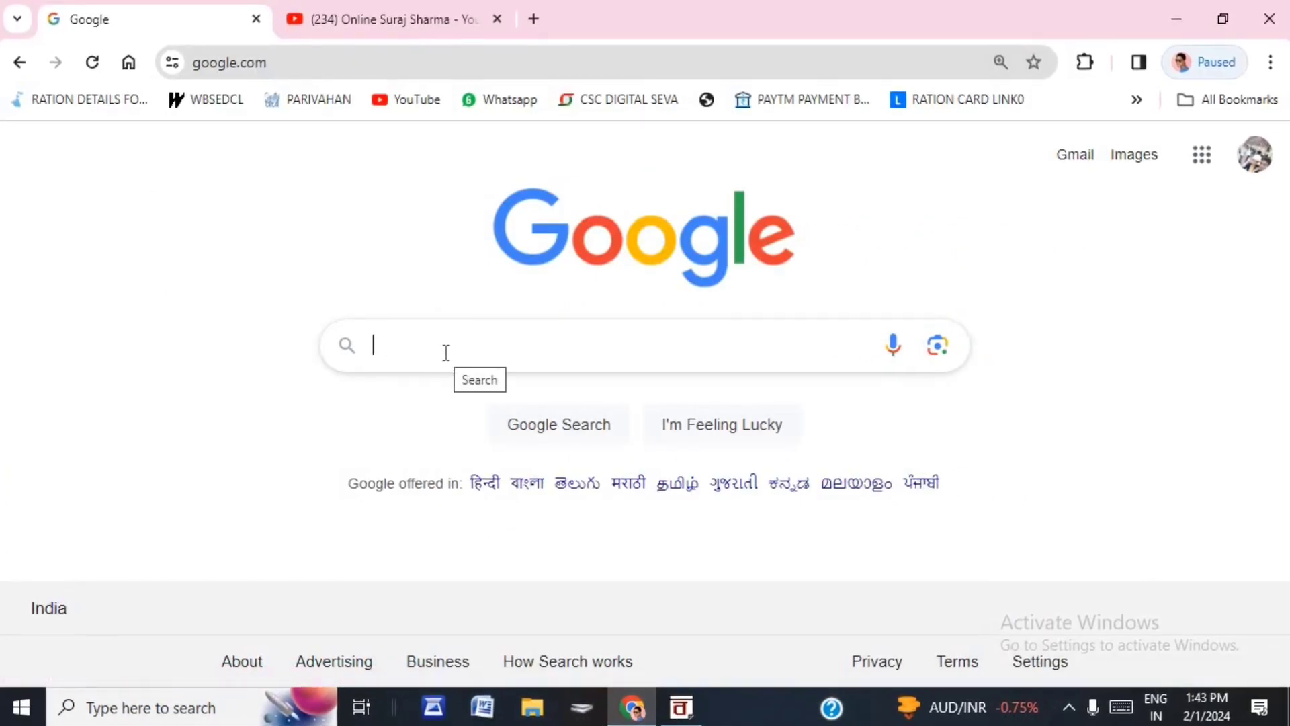
# Pick the 'janma mrityu' Google suggestion and open the Janma-Mrityu Thathya result
pyautogui.write('JA')
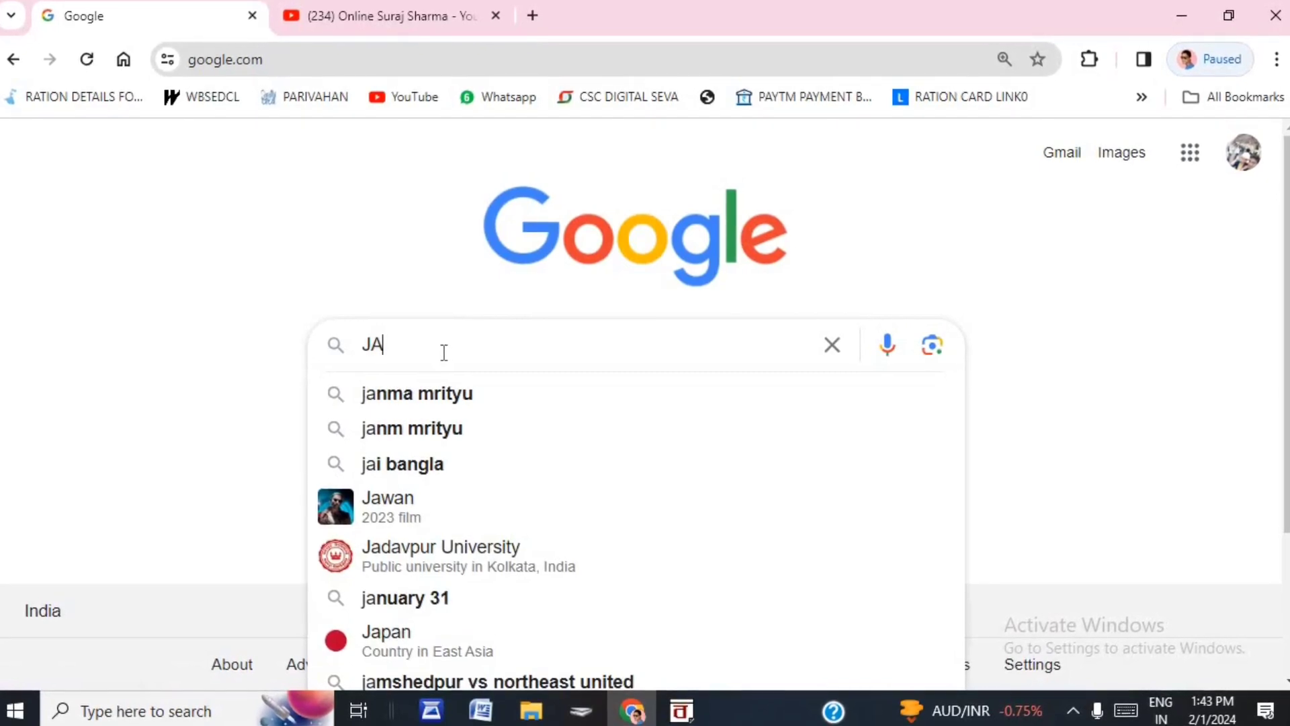
pyautogui.click(429, 401)
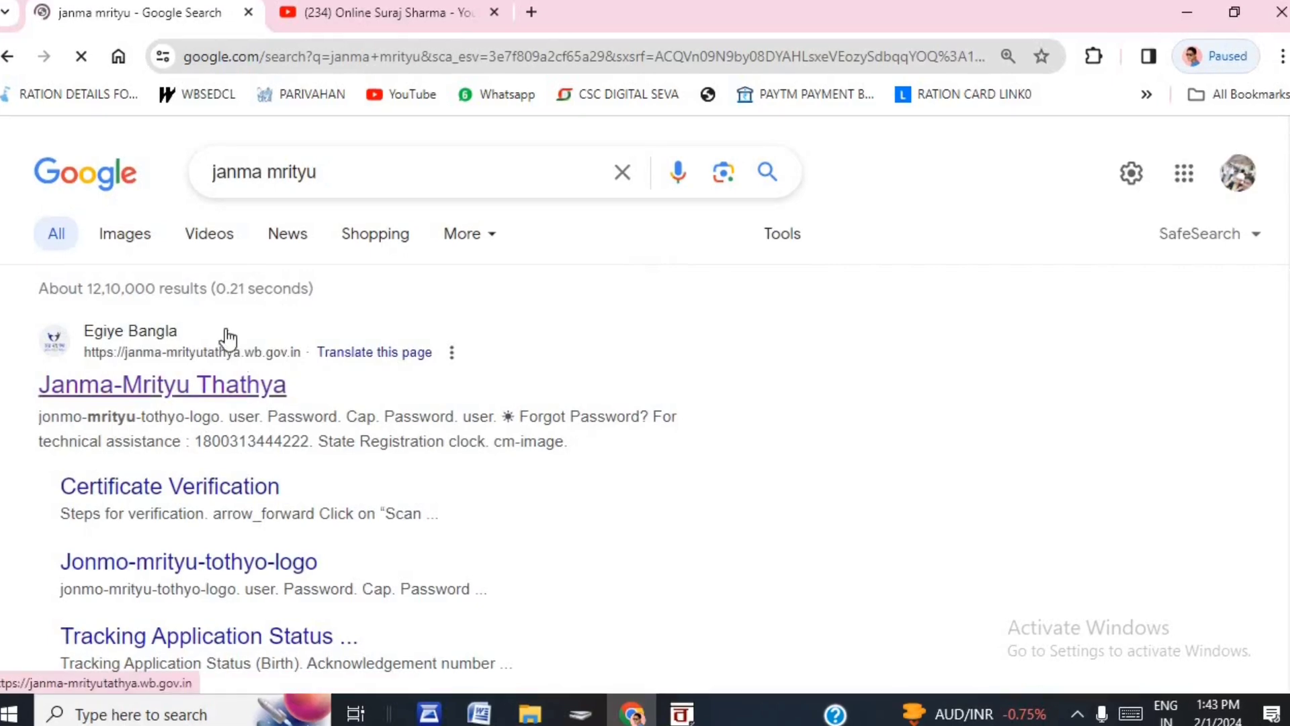
pyautogui.click(87, 401)
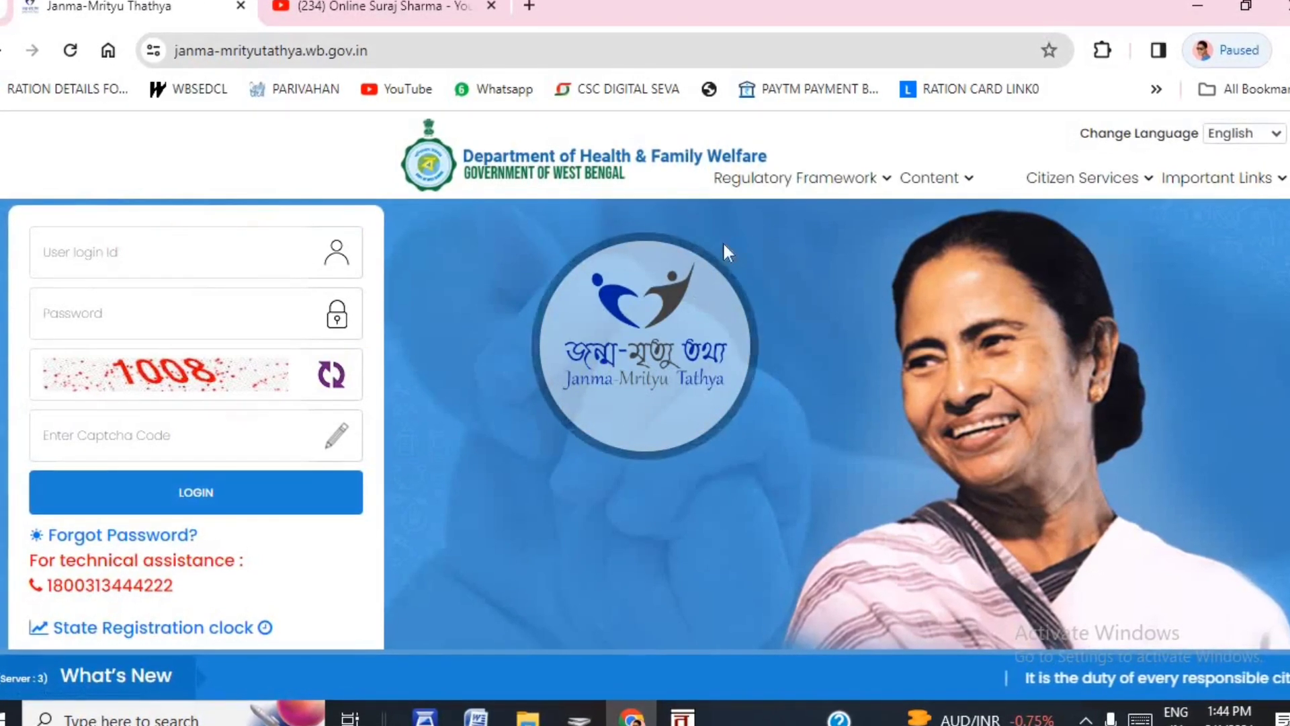
# Open Citizen Services > Birth > Know Your Acknowledgement/Certificate No
pyautogui.moveTo(1066, 203)
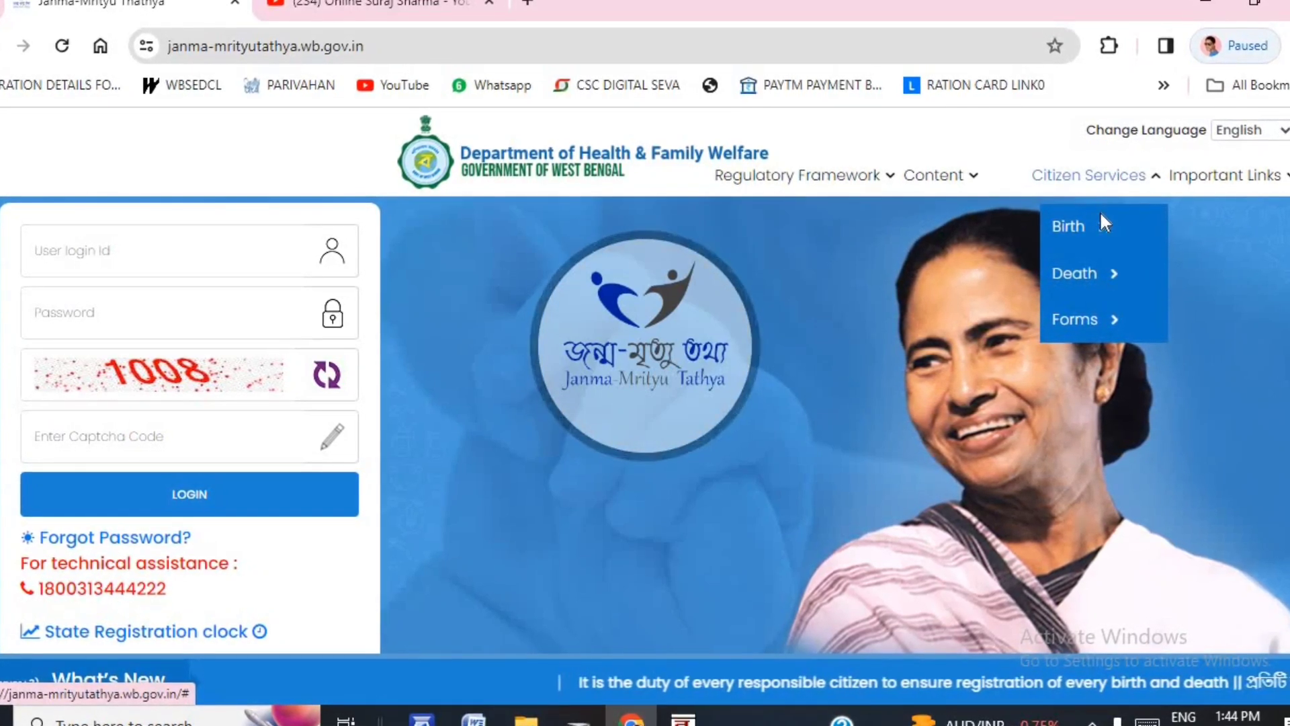
pyautogui.moveTo(1087, 244)
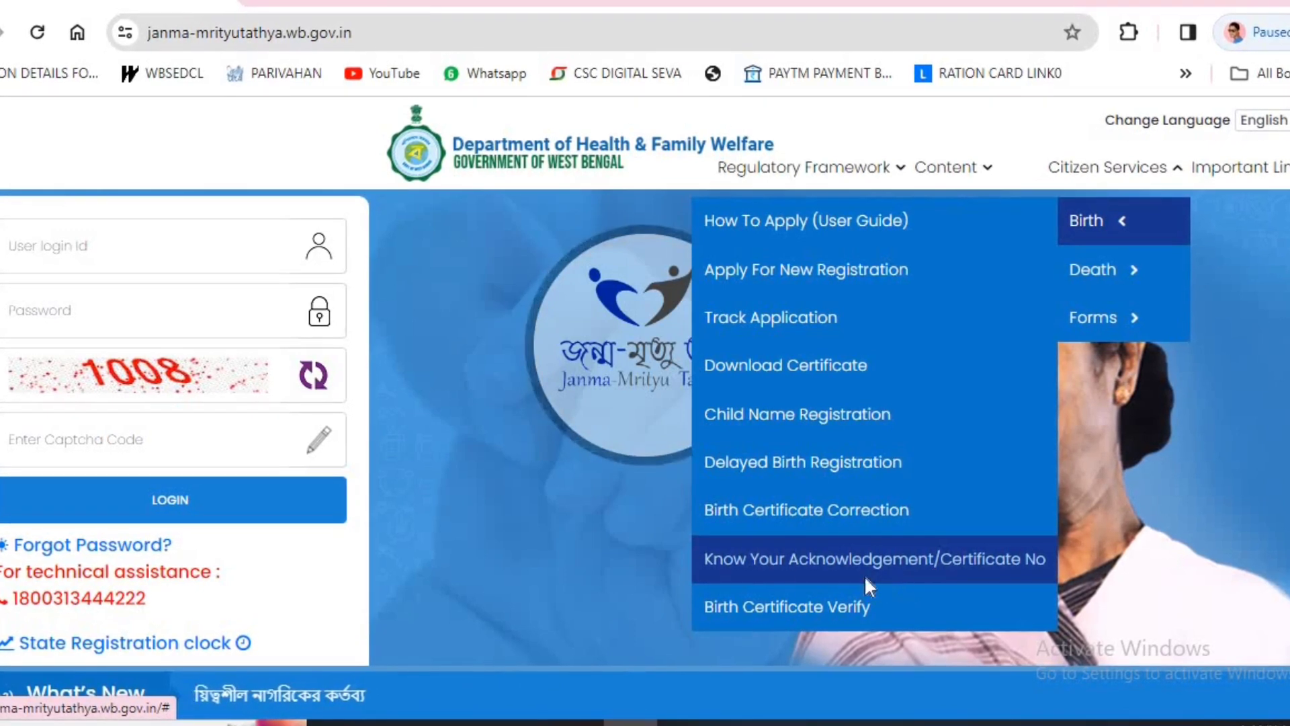
pyautogui.click(786, 573)
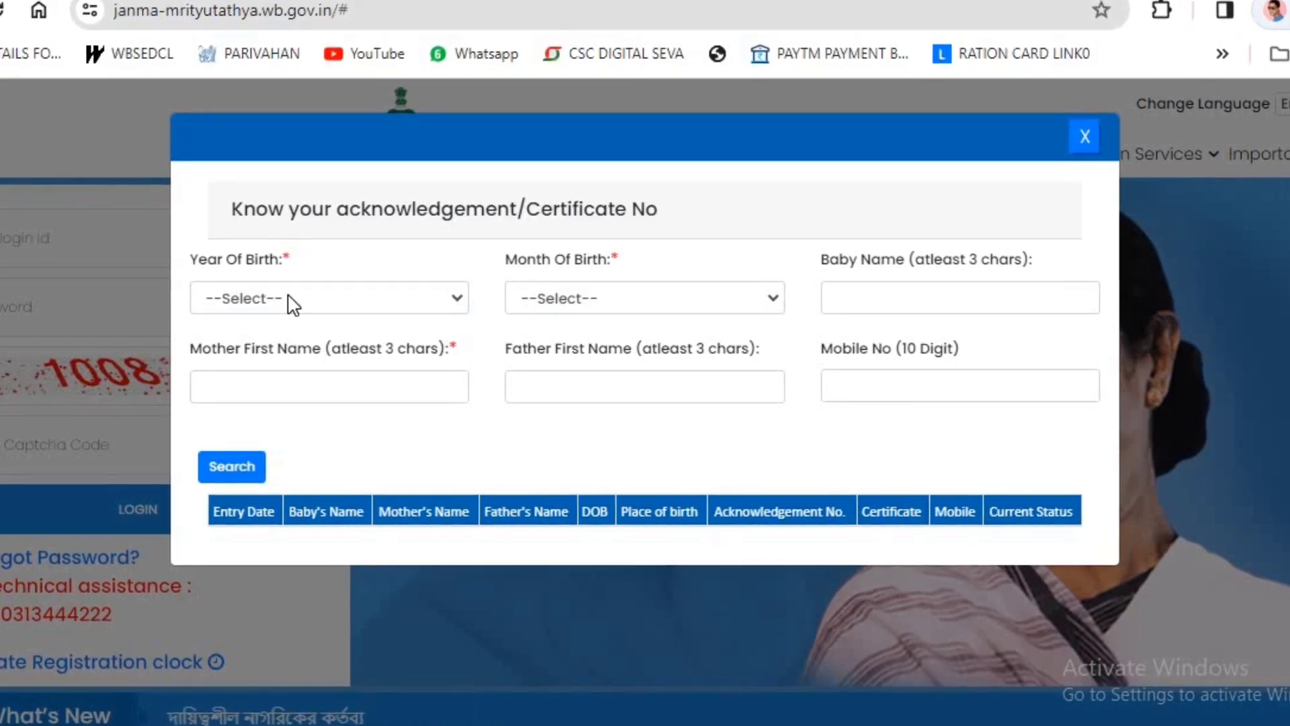
# Choose 2022 for Year Of Birth and June for Month Of Birth
pyautogui.click(291, 301)
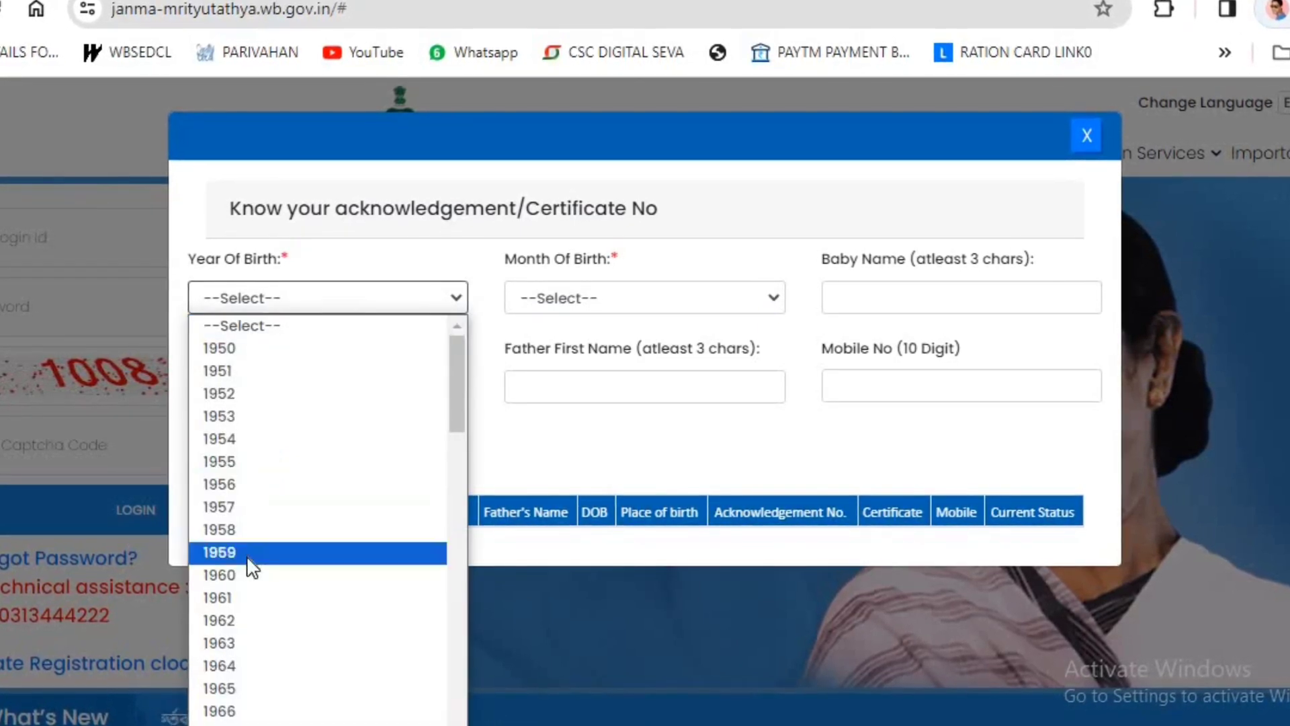
pyautogui.scroll(-15, 437, 532)
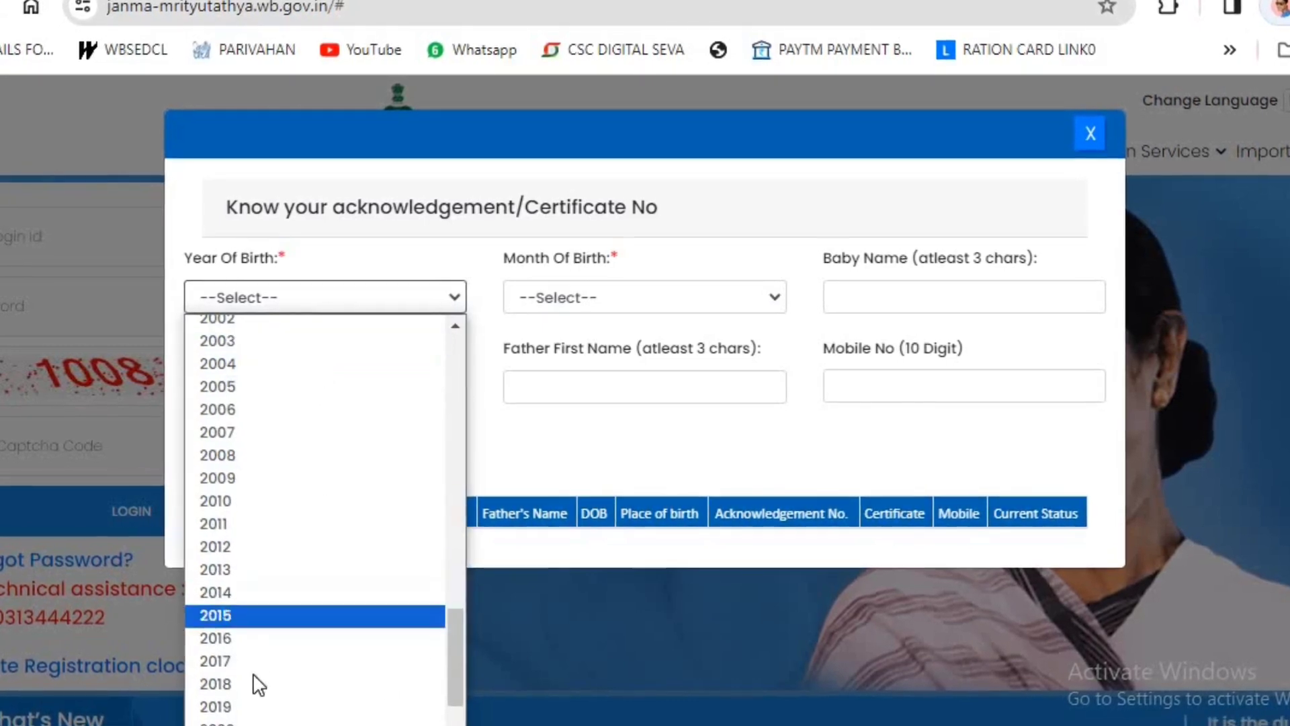
pyautogui.scroll(-2, 228, 688)
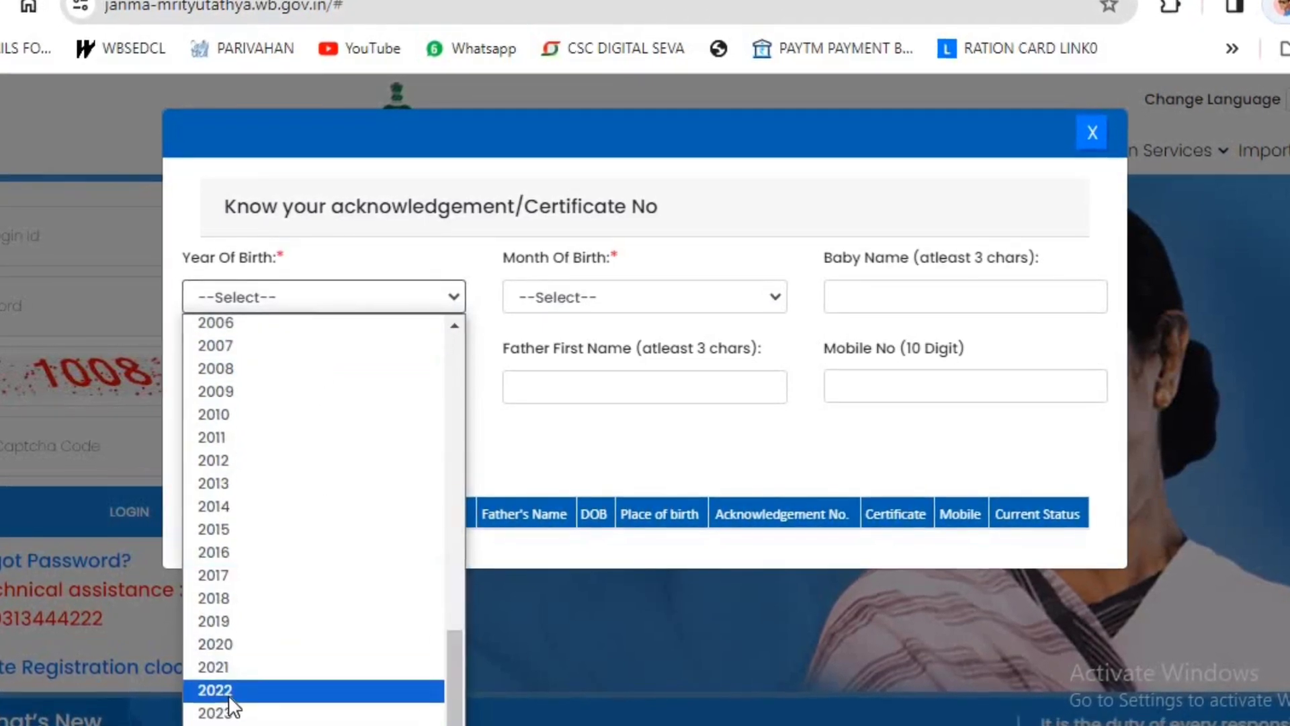
pyautogui.click(228, 689)
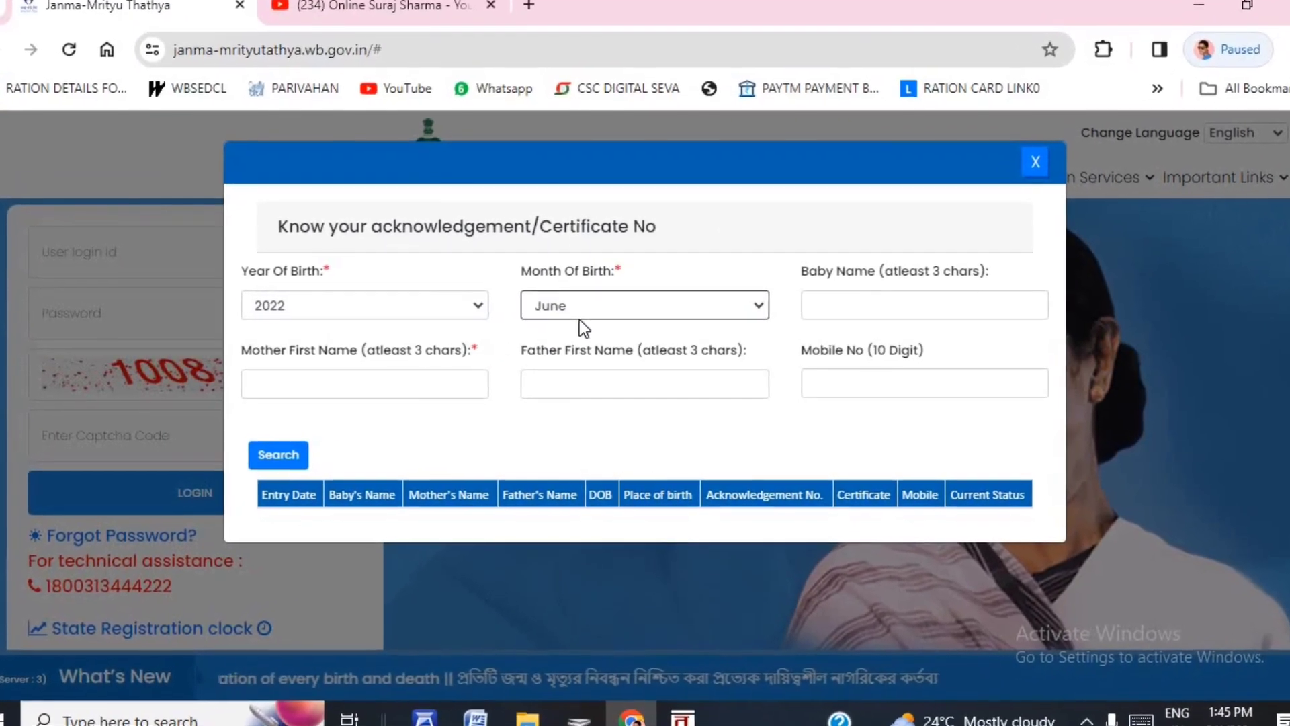
pyautogui.click(862, 303)
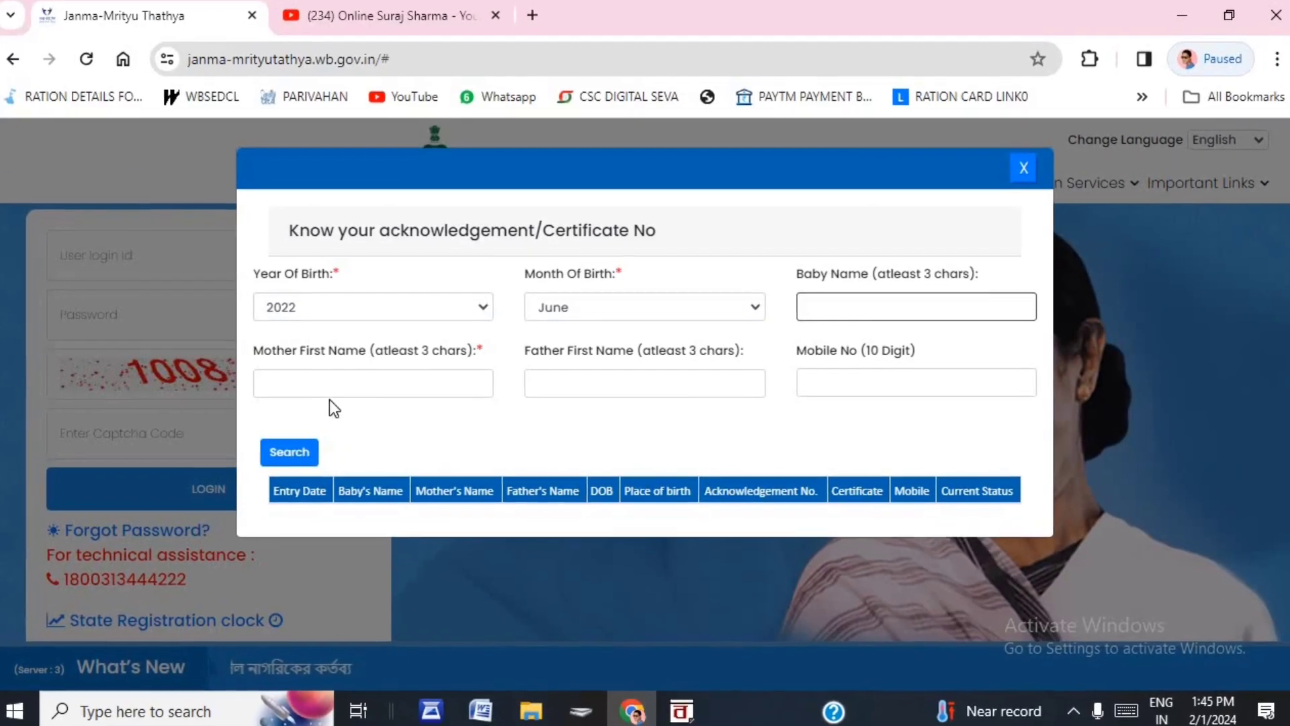
# Fill in the mother's and father's first-name fields on the lookup form
pyautogui.click(233, 378)
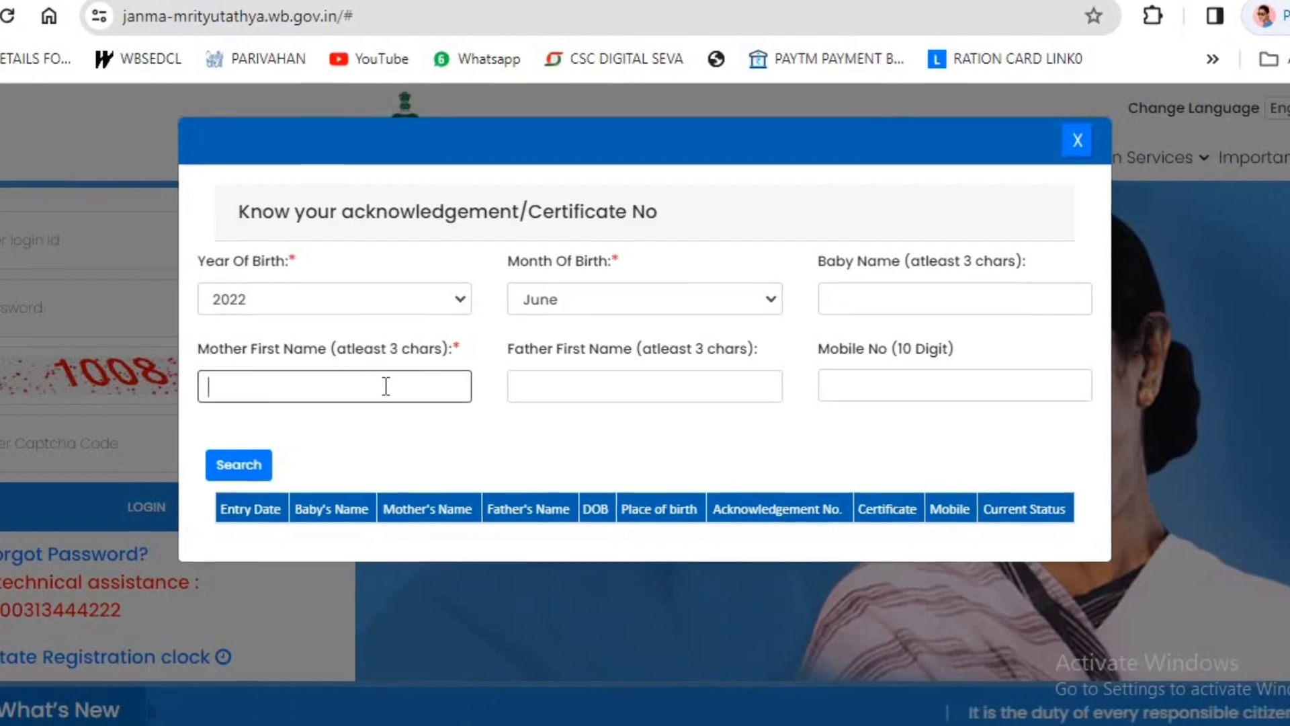
pyautogui.write('d')
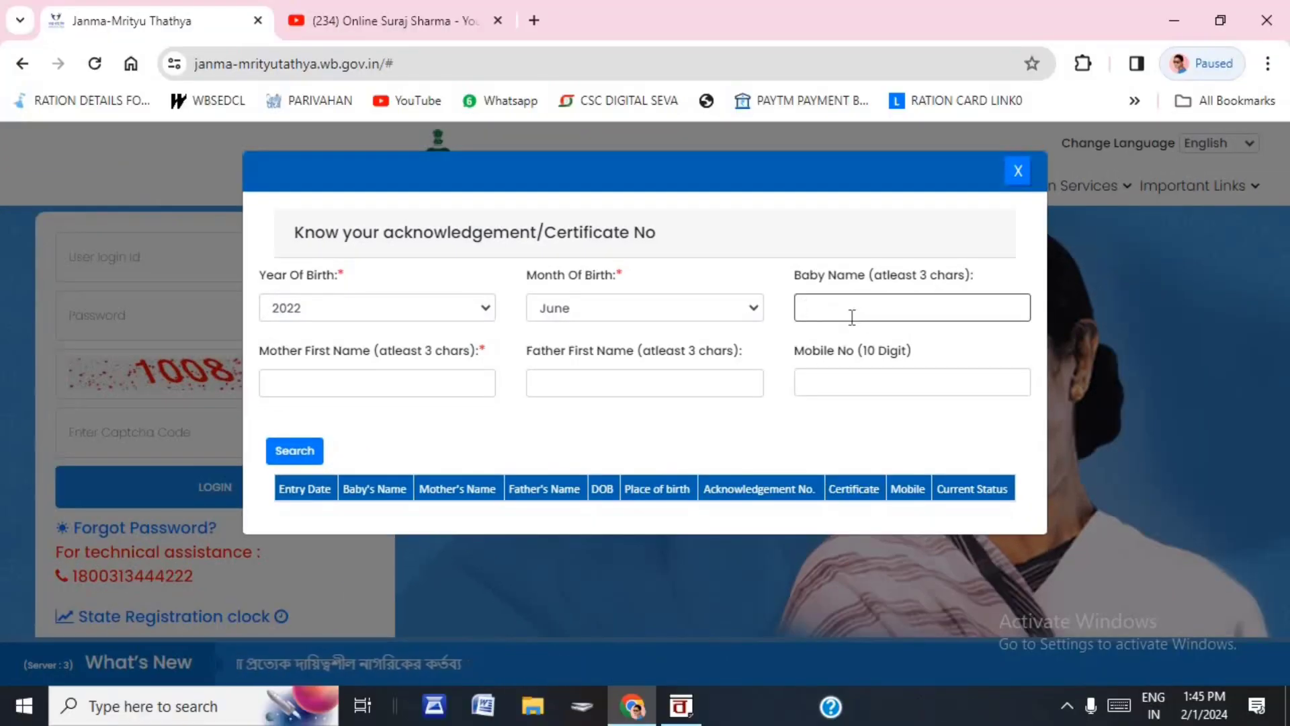
pyautogui.click(328, 388)
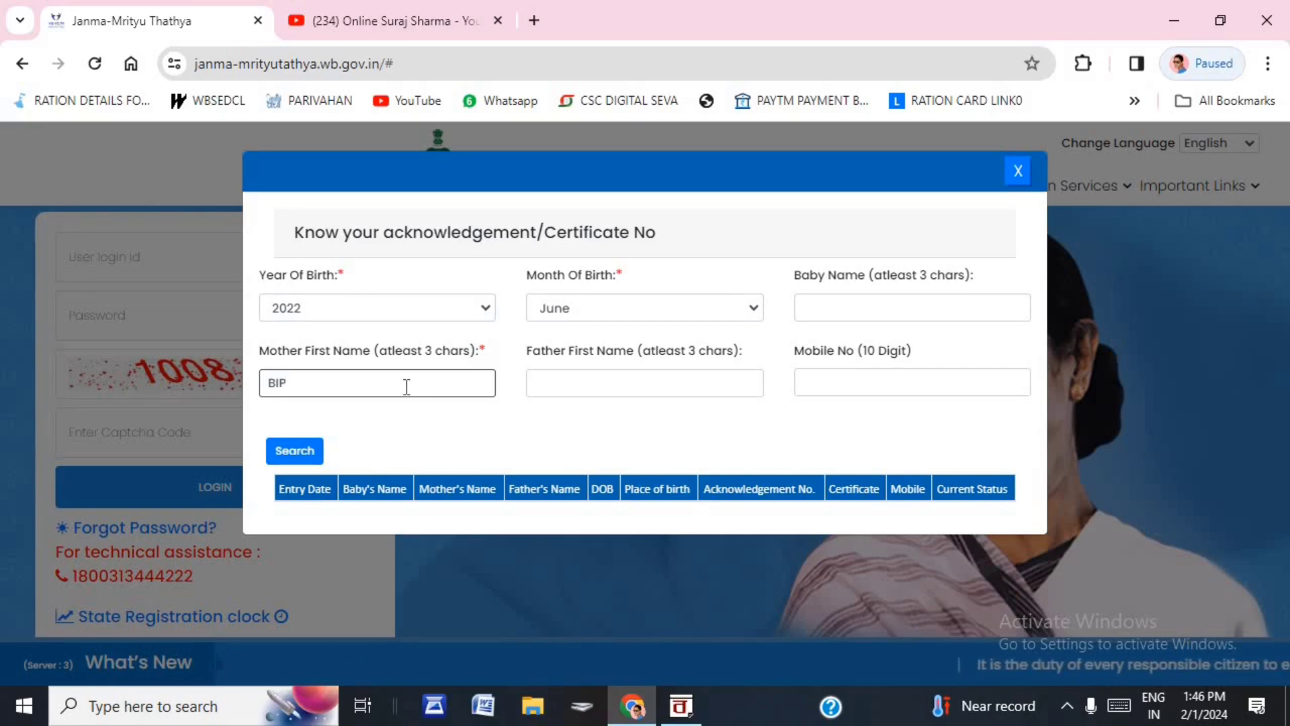
pyautogui.click(631, 389)
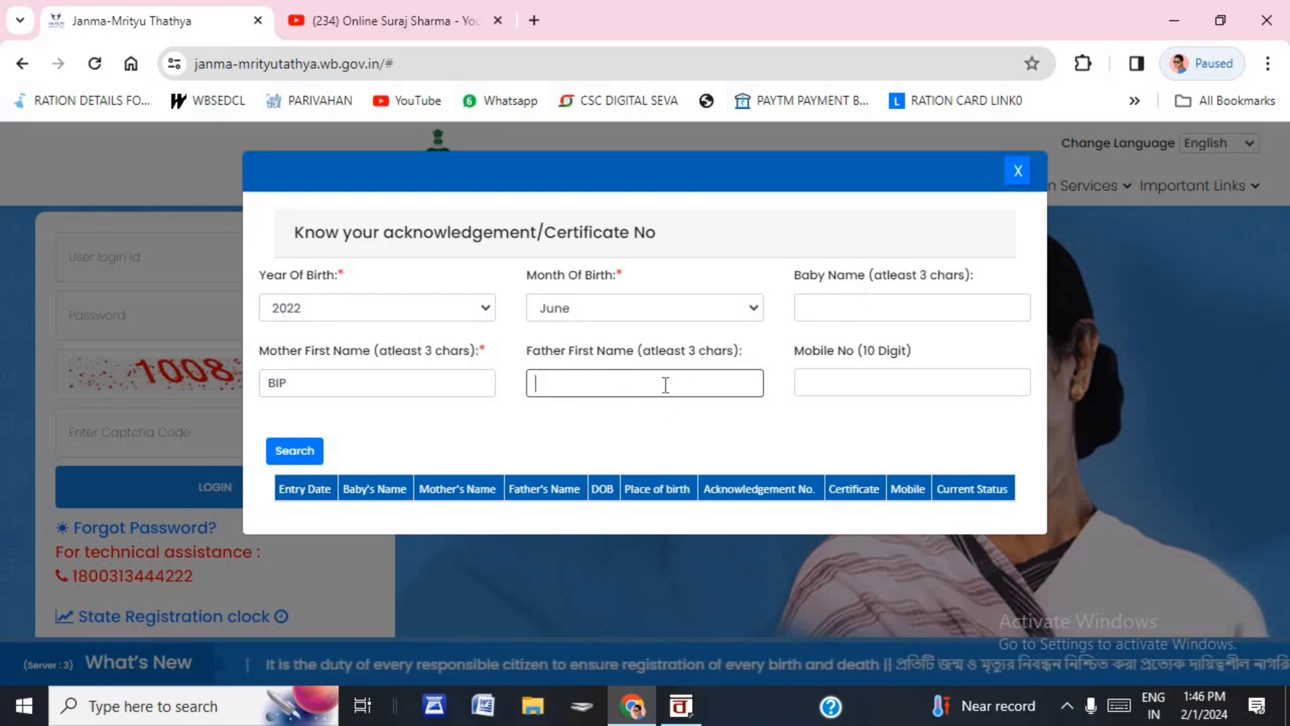
pyautogui.click(820, 311)
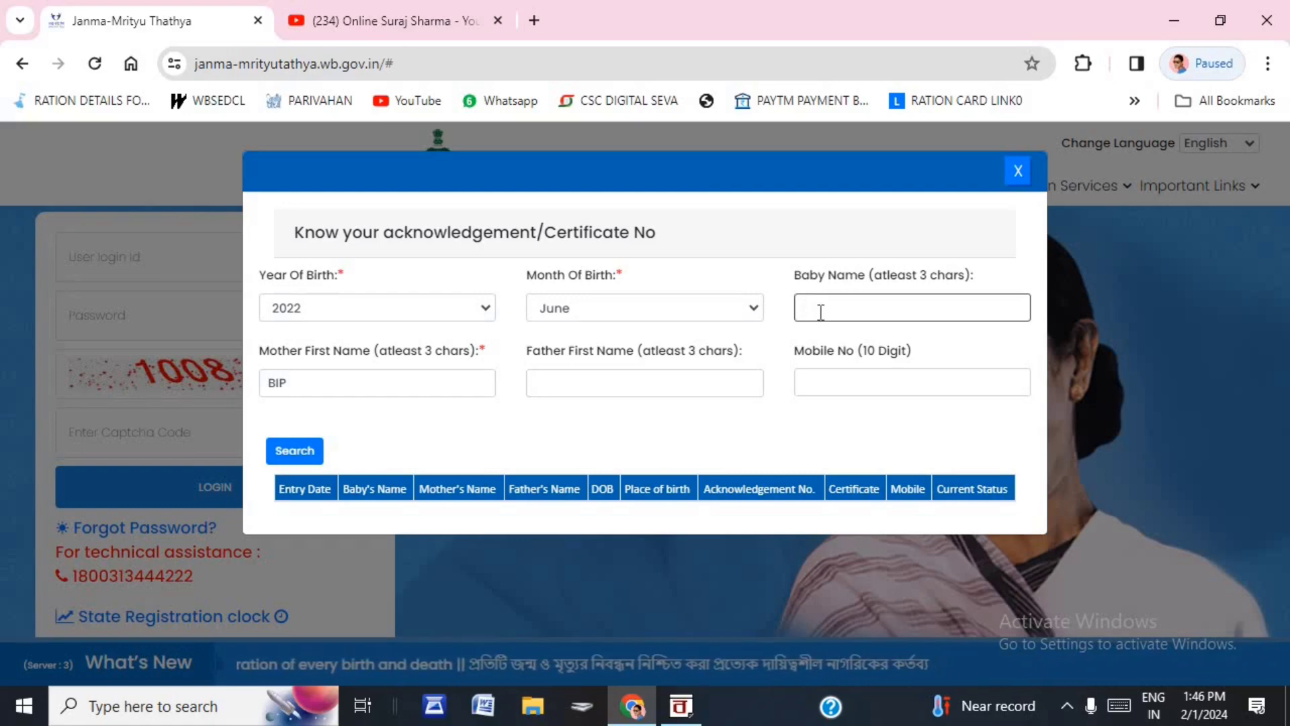
pyautogui.click(653, 385)
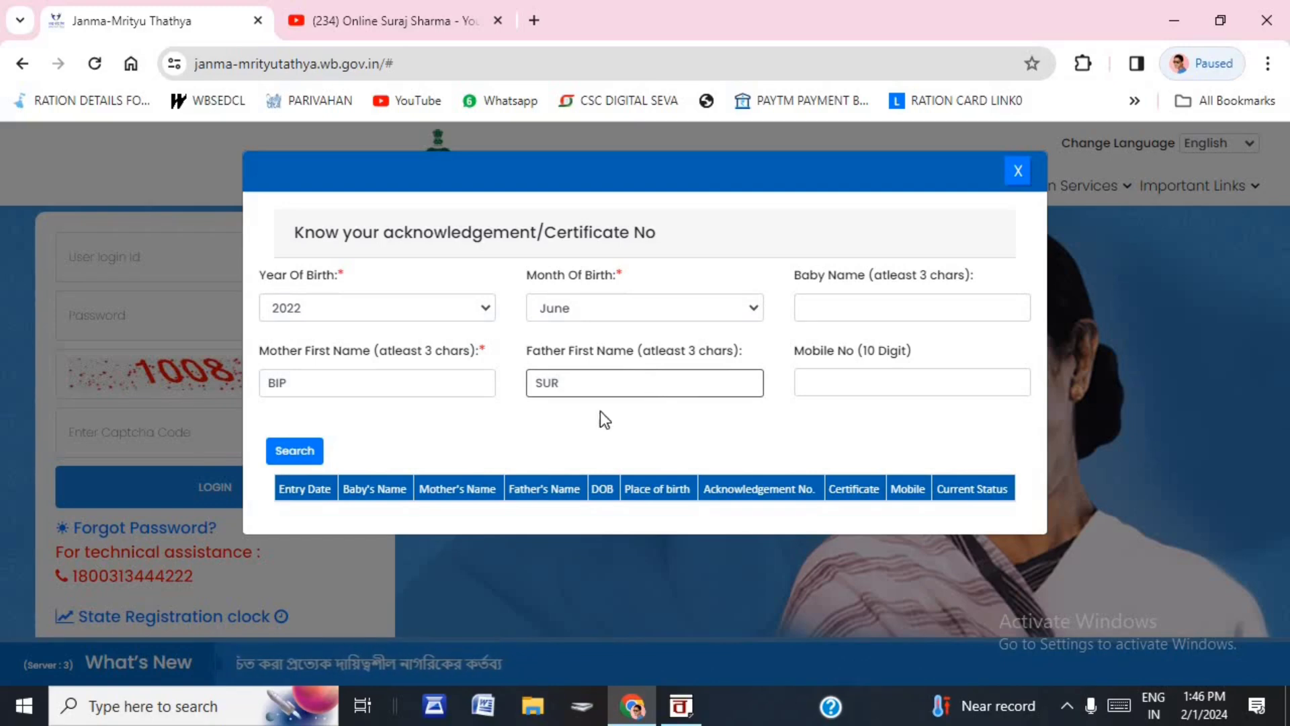
# Re-enter the mother's first name and run the birth record search
pyautogui.press('Tab')
pyautogui.click(425, 377)
pyautogui.write('ASHA')
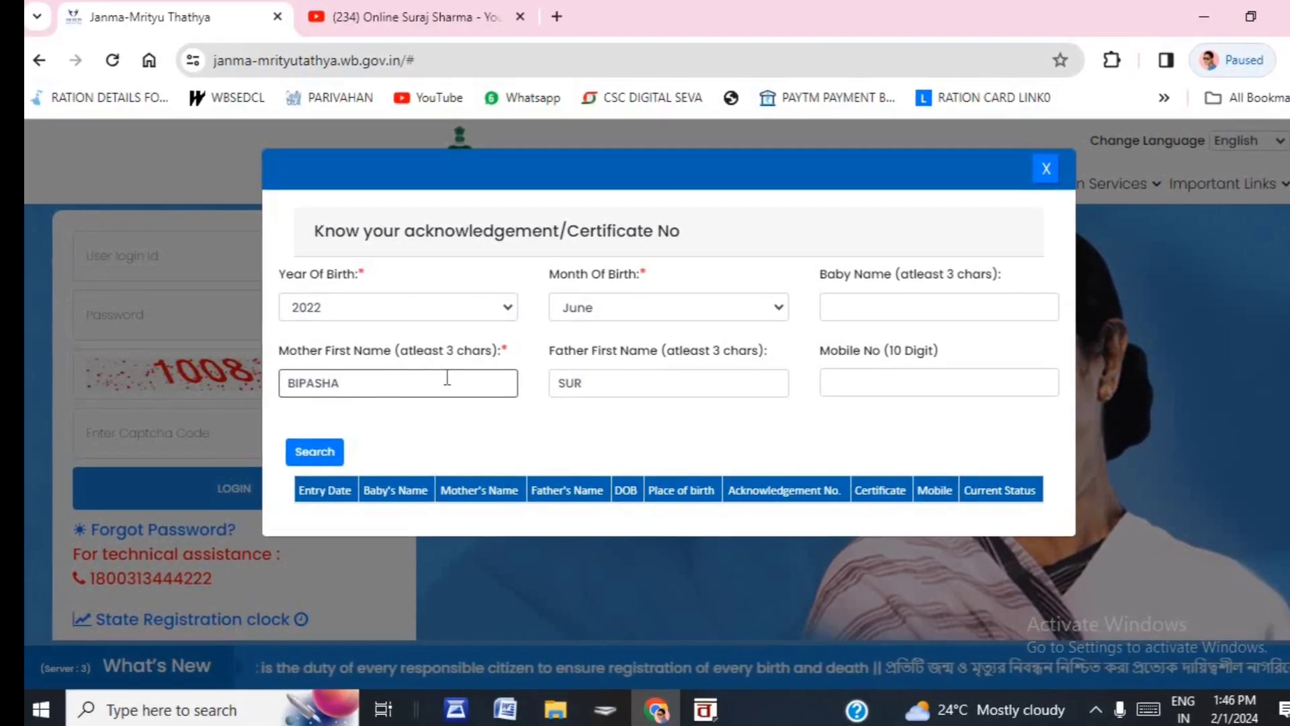
pyautogui.click(314, 452)
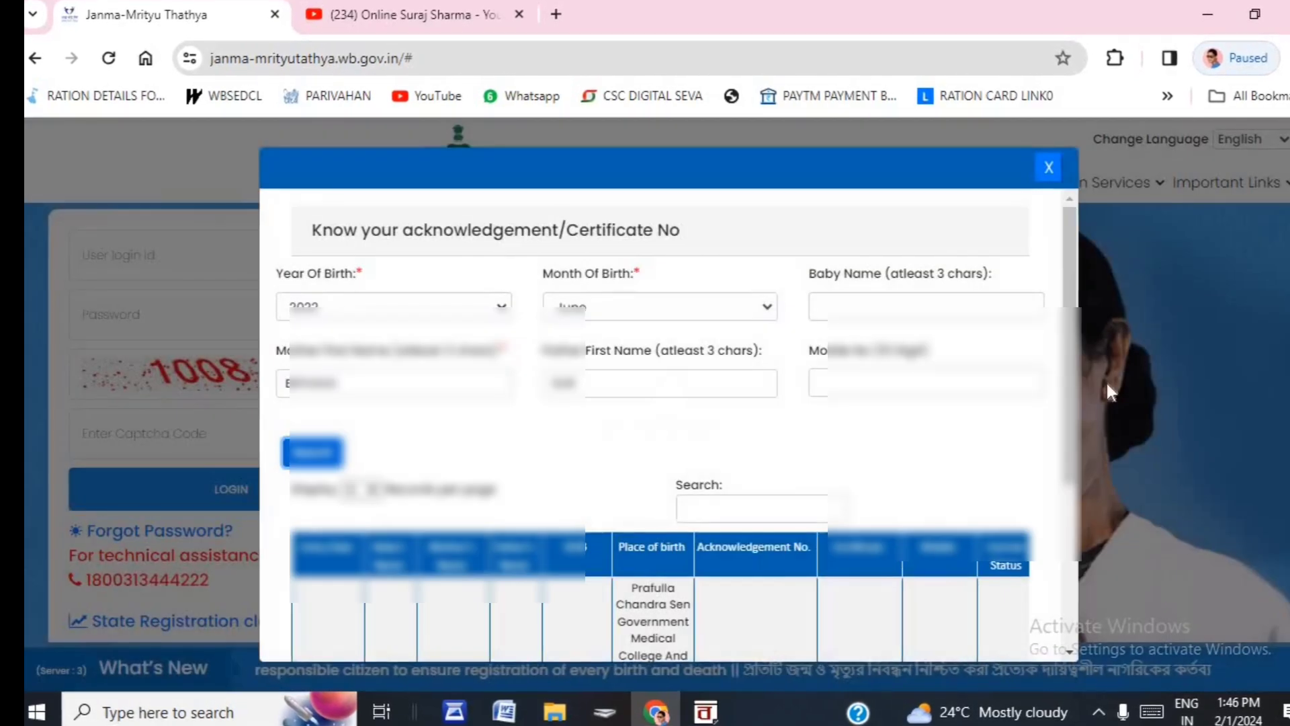
# Select the full acknowledgement number in the results table
pyautogui.scroll(-4, 786, 497)
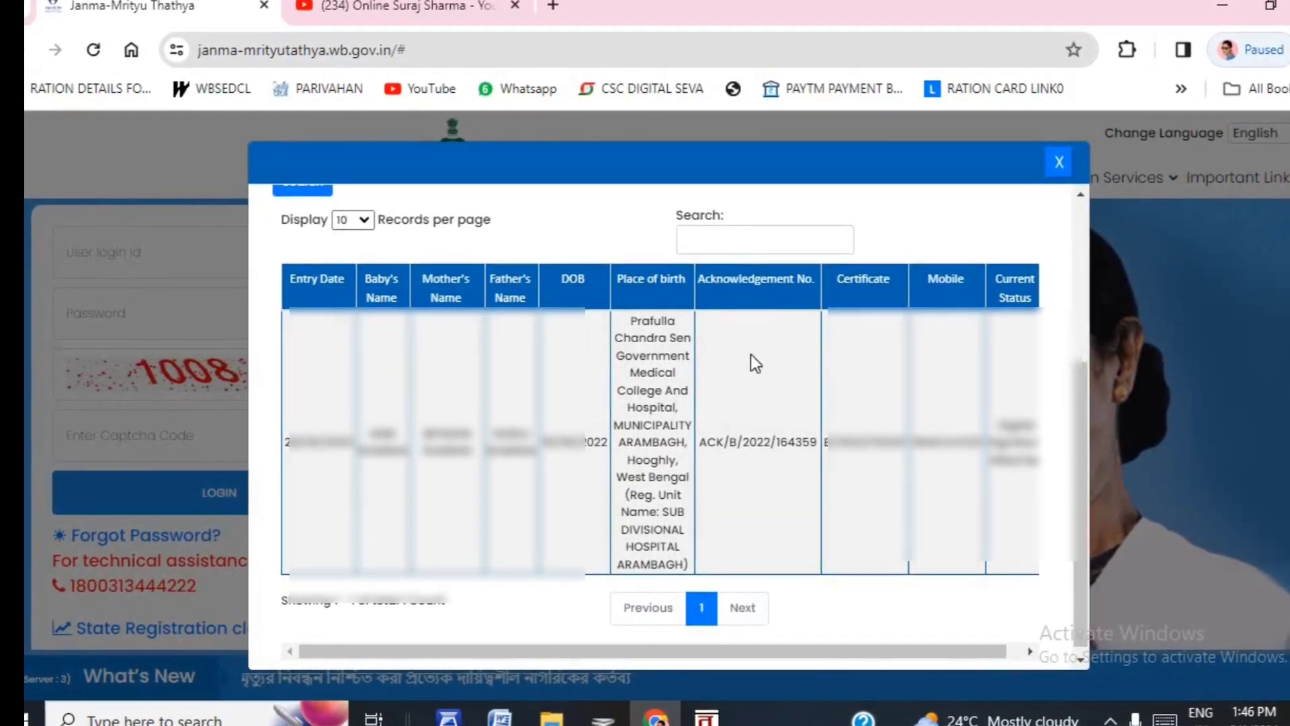
pyautogui.moveTo(699, 444); pyautogui.dragTo(772, 477)
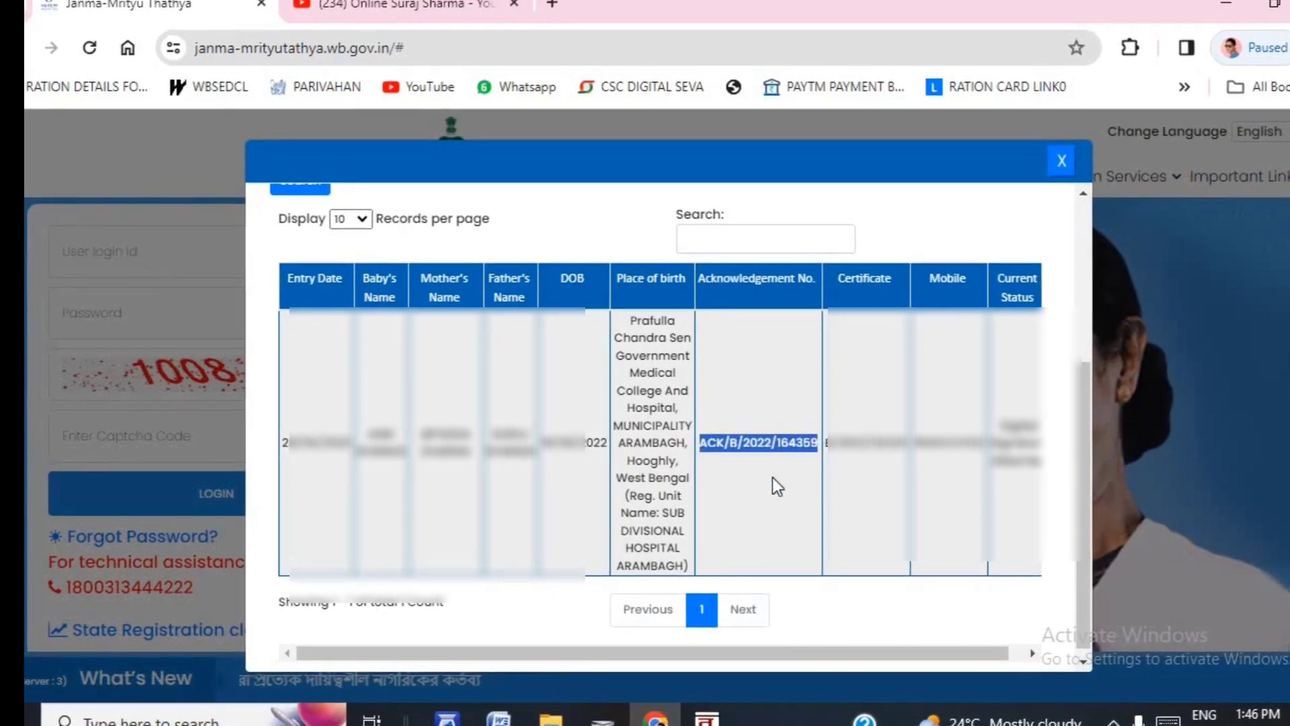
pyautogui.click(712, 453)
pyautogui.moveTo(701, 444); pyautogui.dragTo(811, 454)
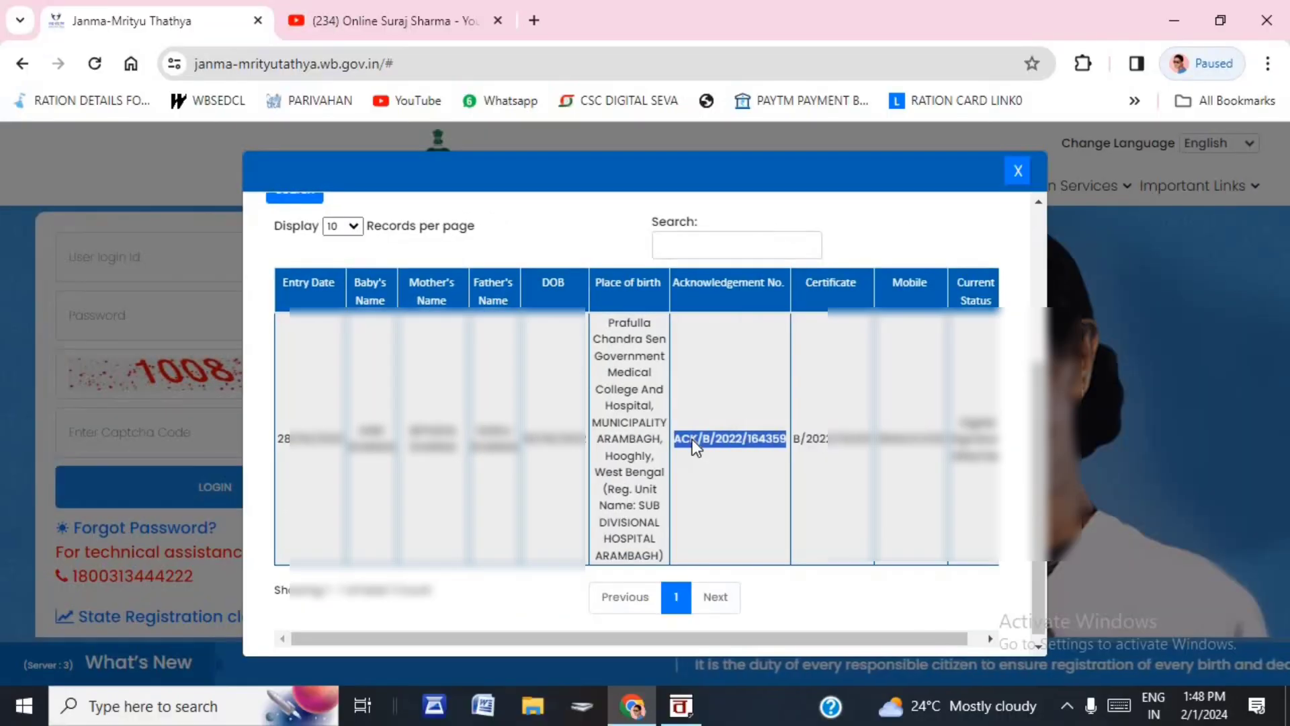
# Copy the acknowledgement number and close the search results window
pyautogui.rightClick(727, 459)
pyautogui.click(751, 233)
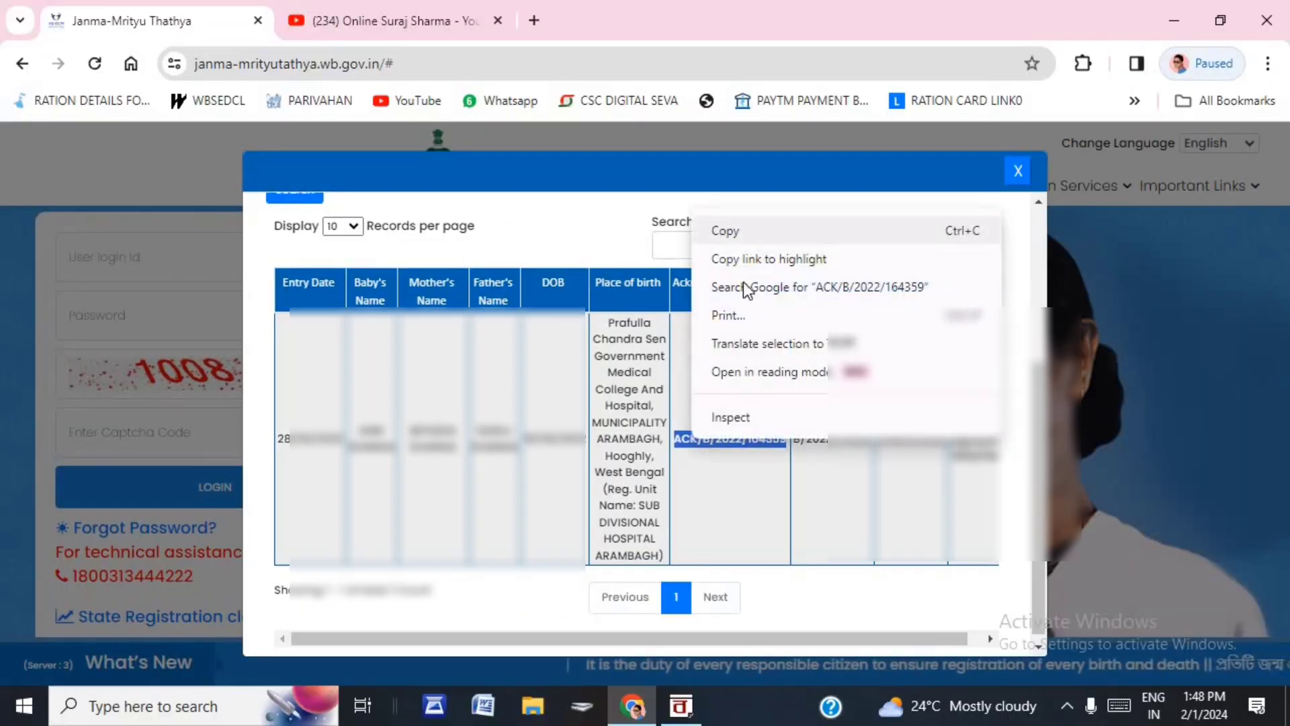
pyautogui.rightClick(722, 439)
pyautogui.click(754, 230)
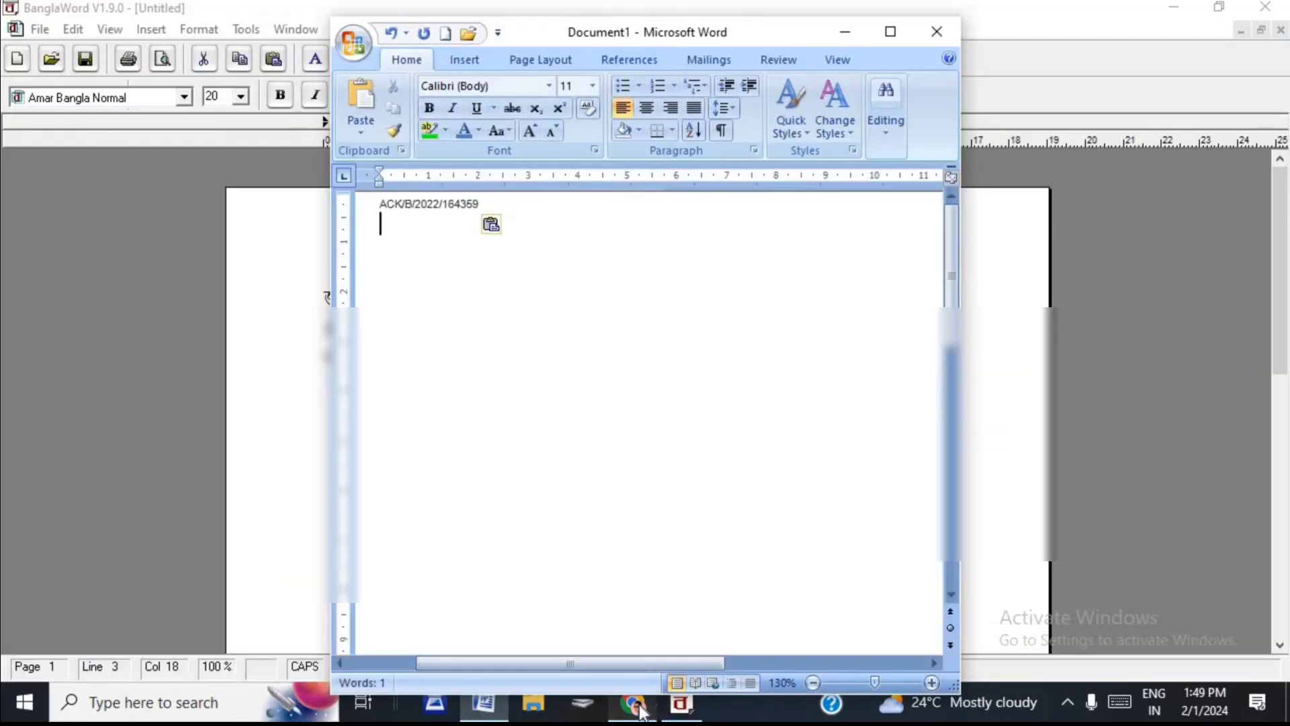
pyautogui.click(634, 704)
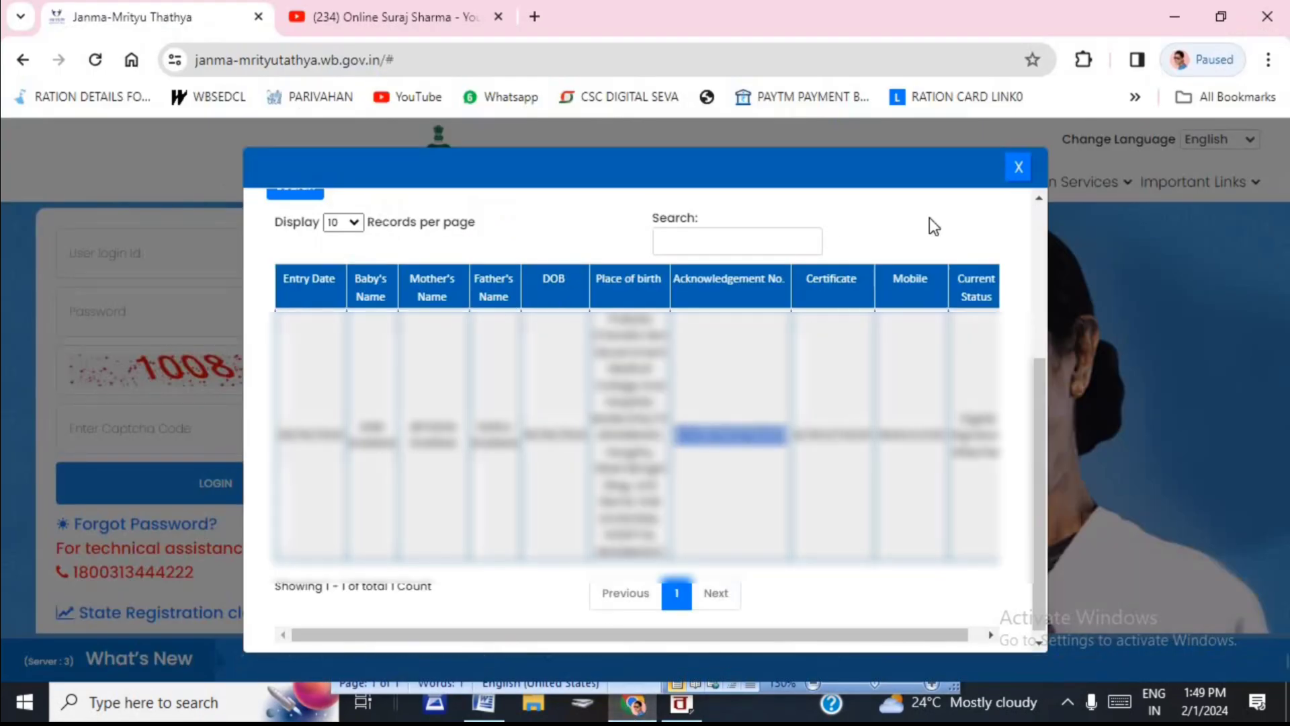
pyautogui.click(1019, 168)
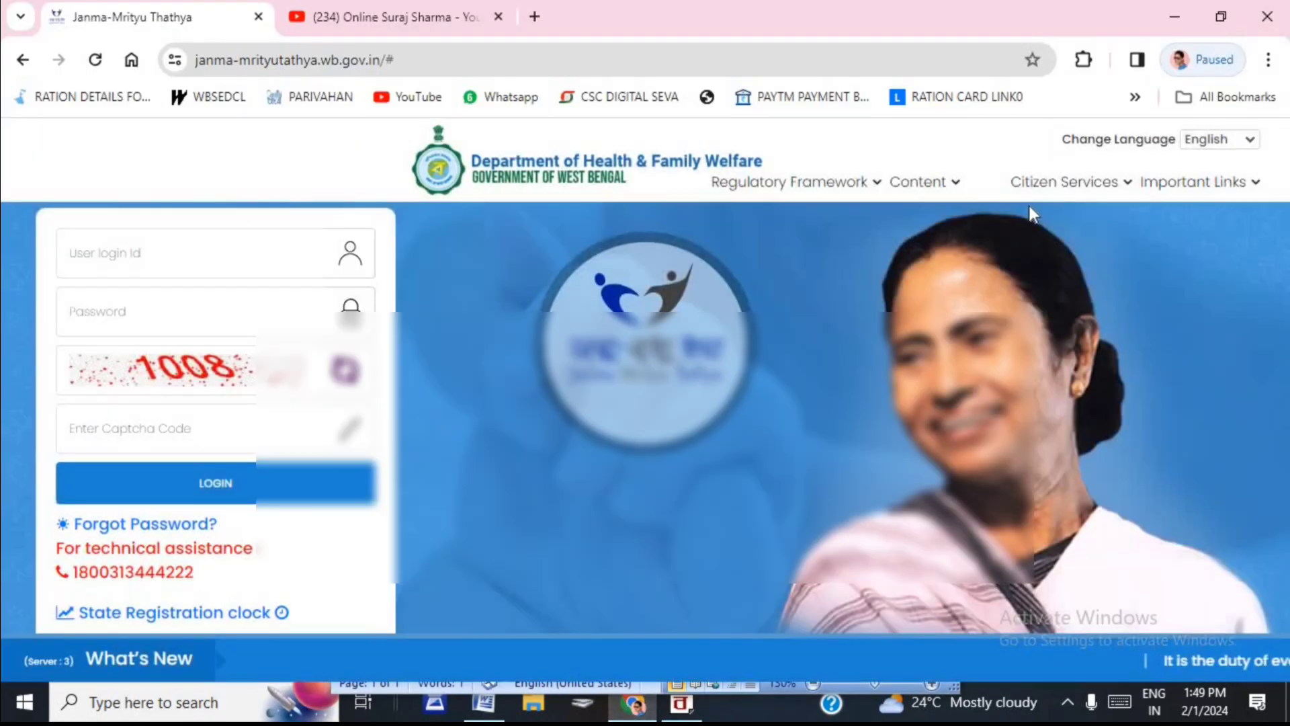
# Open Citizen Services > Birth > Download Certificate and select its number field
pyautogui.moveTo(1036, 199)
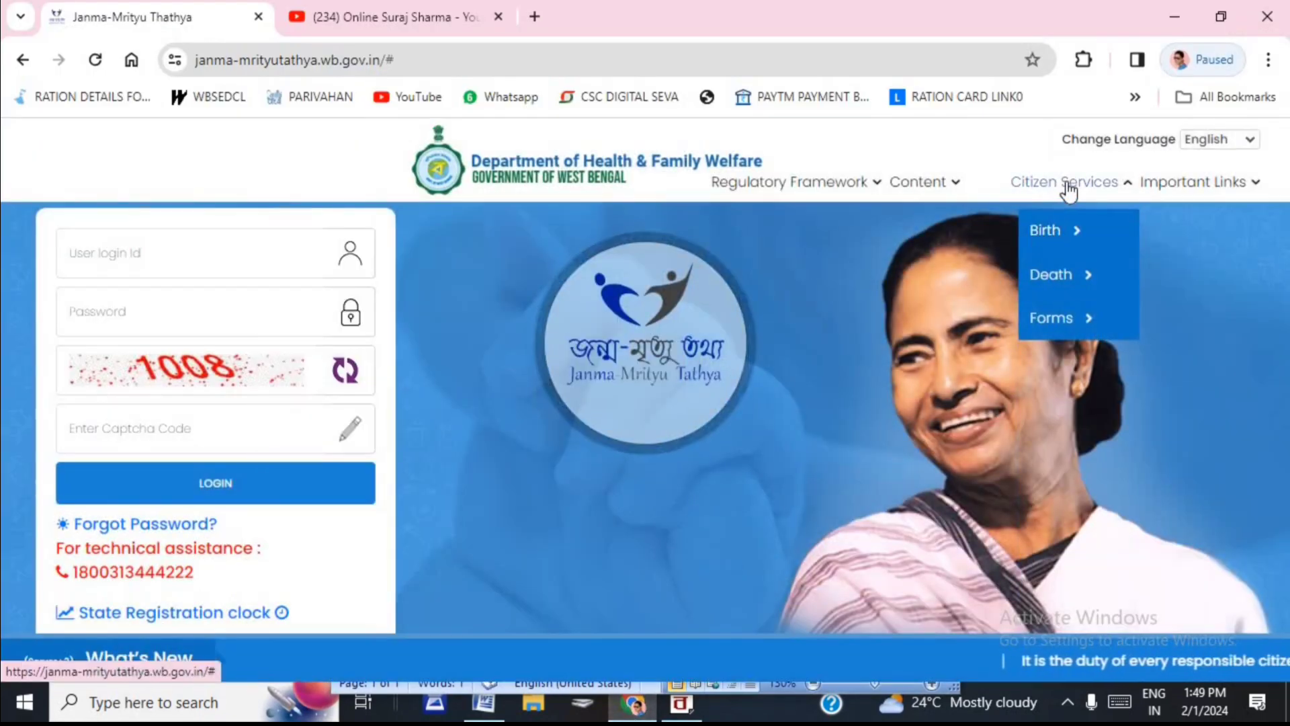
pyautogui.moveTo(1059, 231)
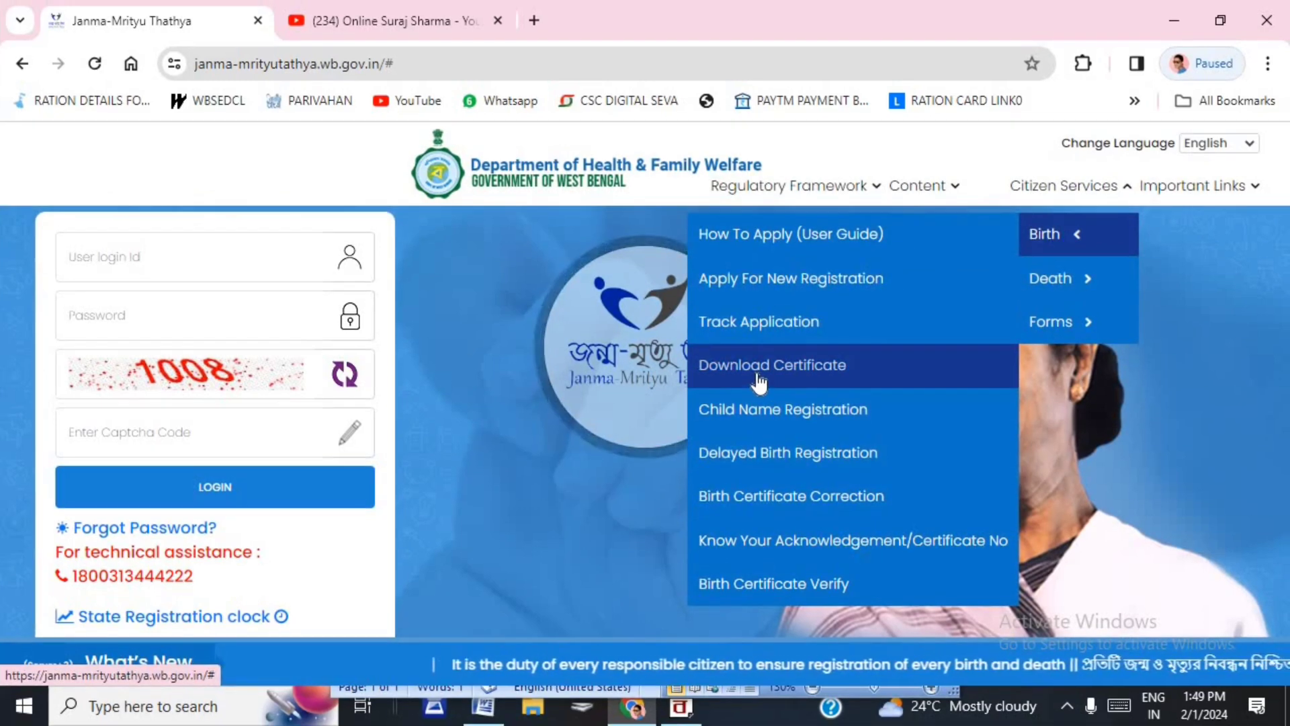
pyautogui.click(793, 371)
pyautogui.click(674, 238)
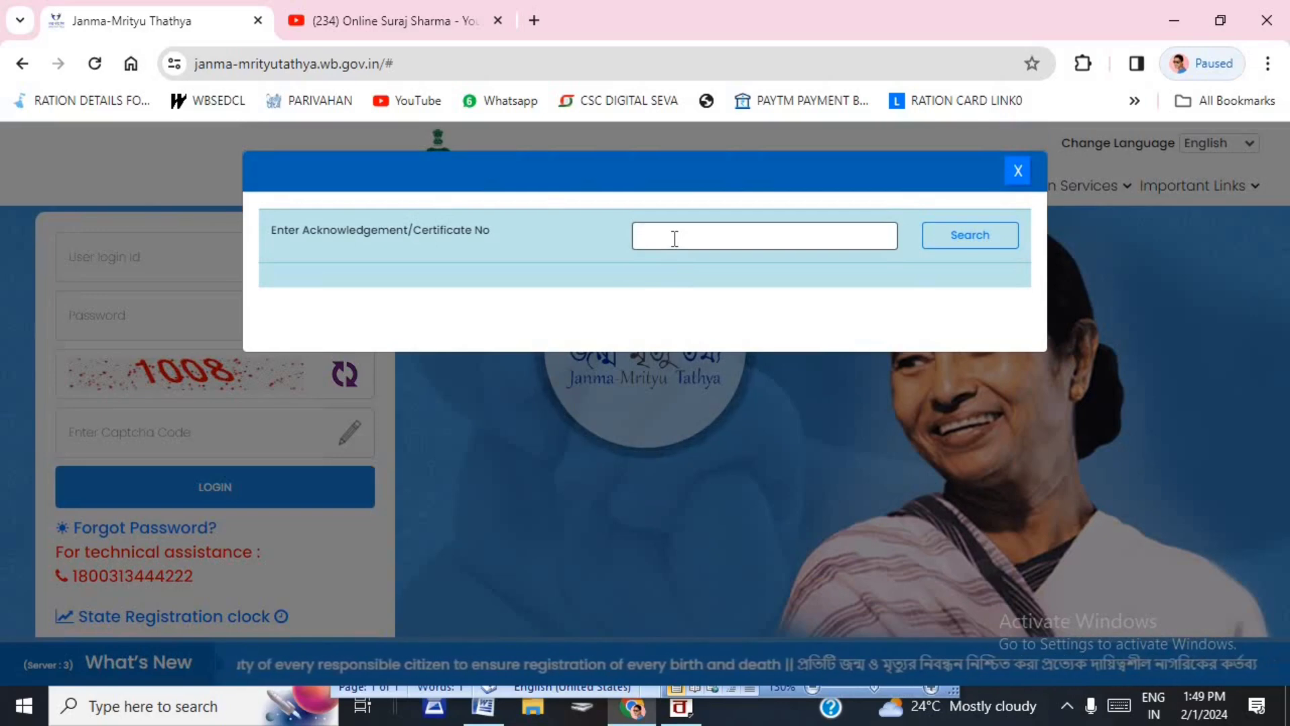
# Paste the acknowledgement number and search until the OTP entry field appears
pyautogui.hotkey('ctrl', 'v')
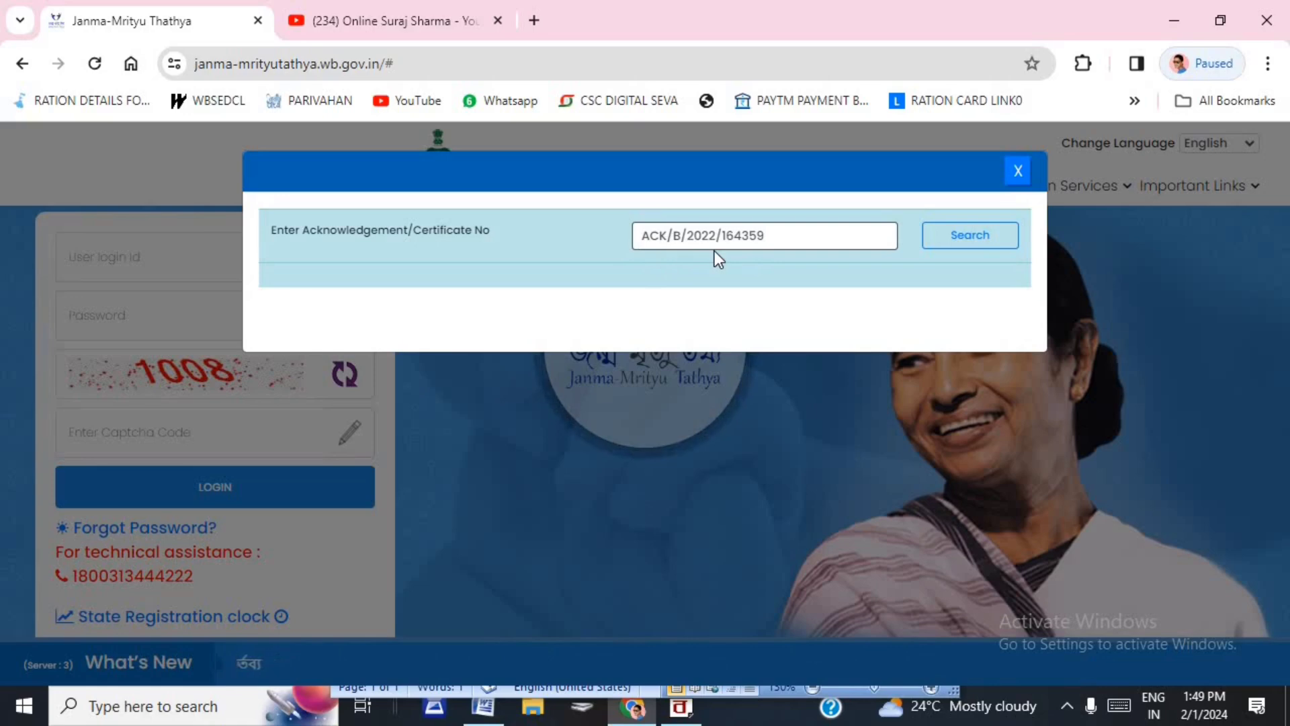
pyautogui.click(946, 247)
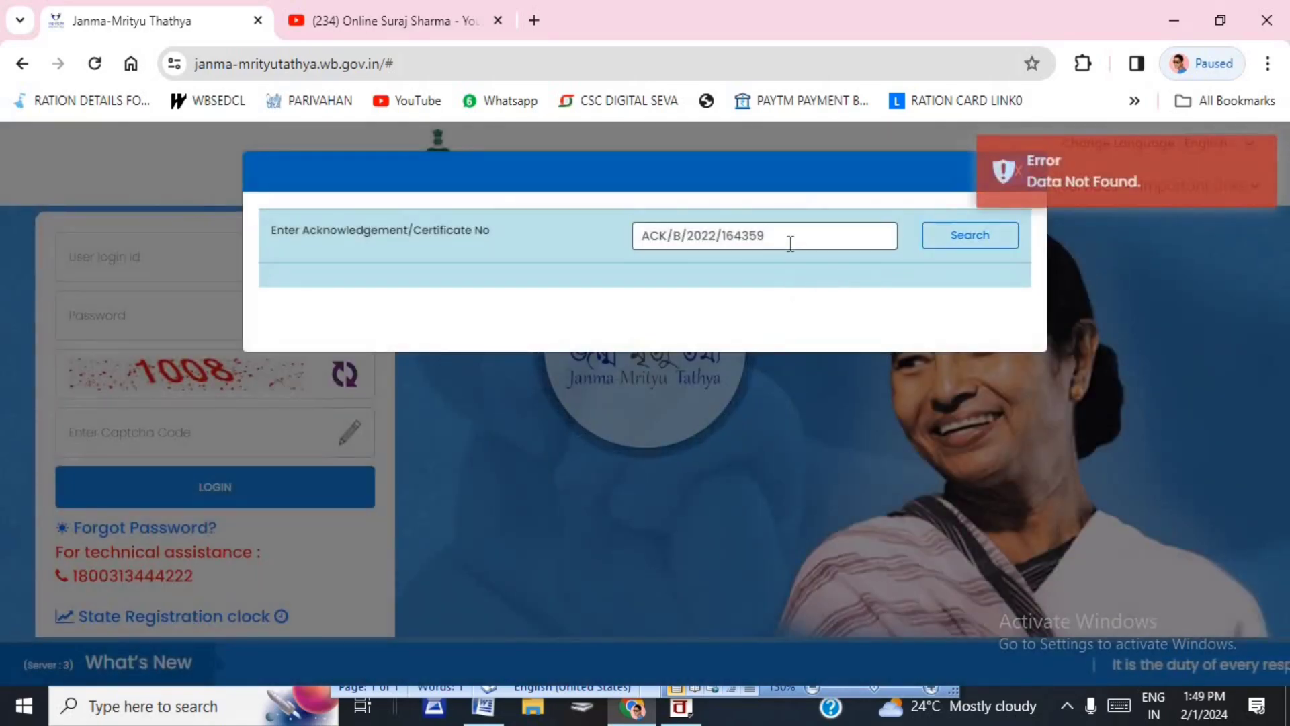
pyautogui.click(944, 244)
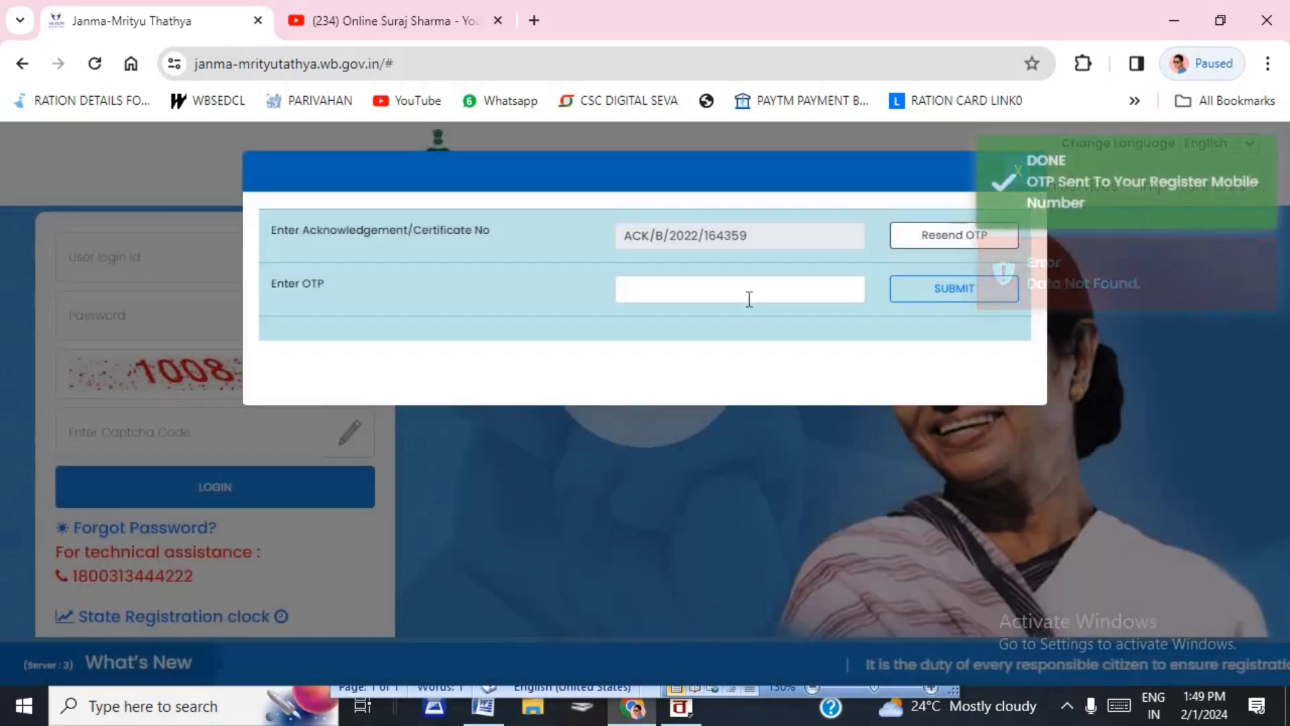
pyautogui.click(749, 299)
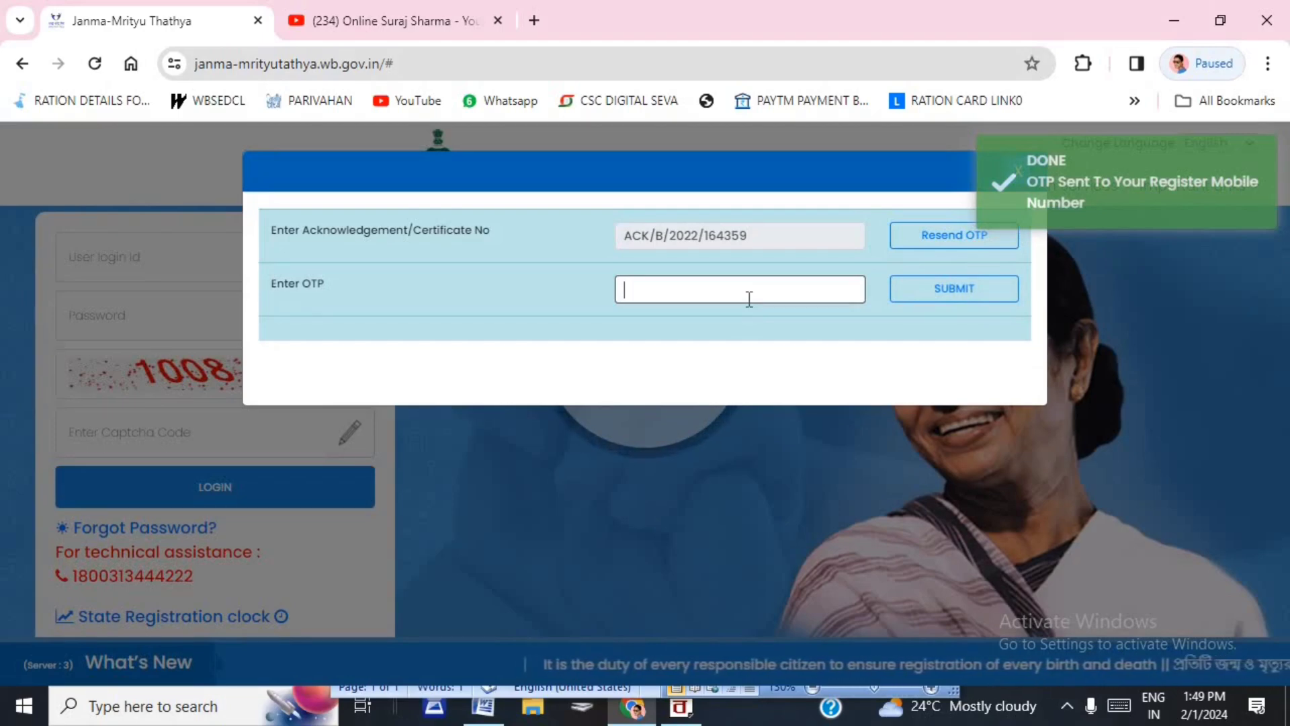
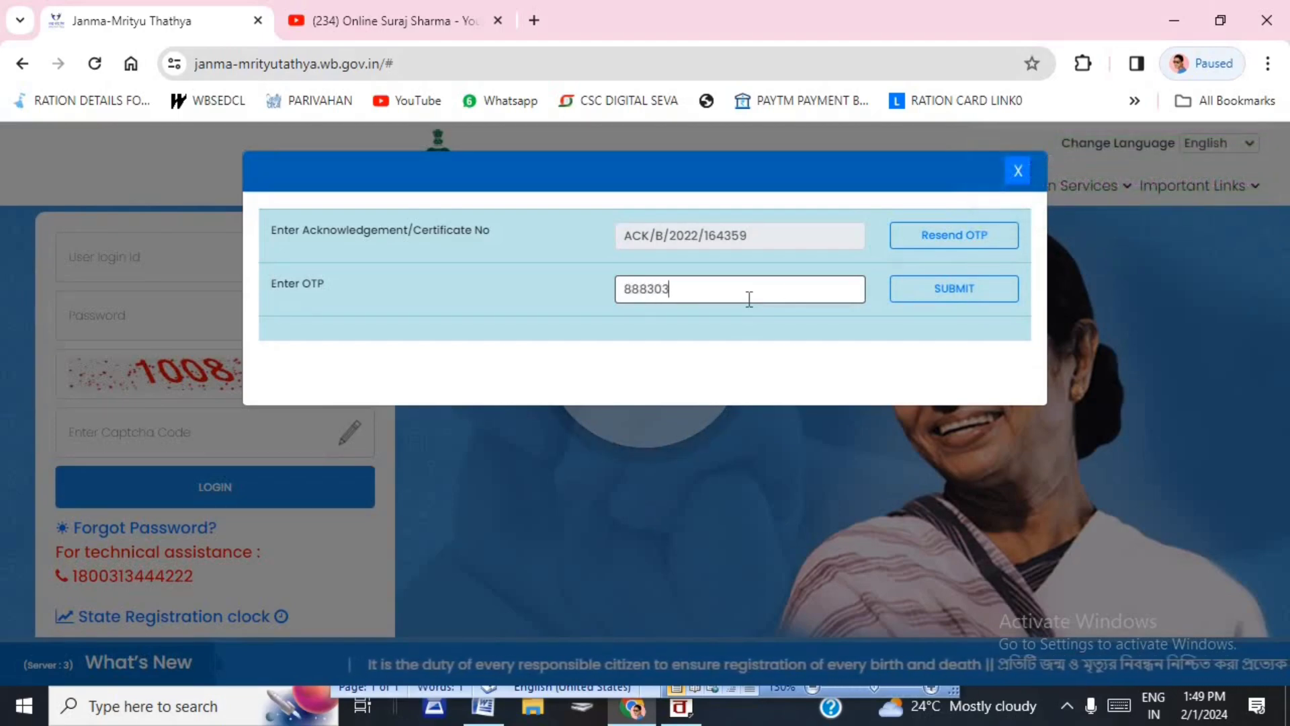
# Enter and submit the received OTP, download the signed certificate PDF, and check the download
pyautogui.click(930, 301)
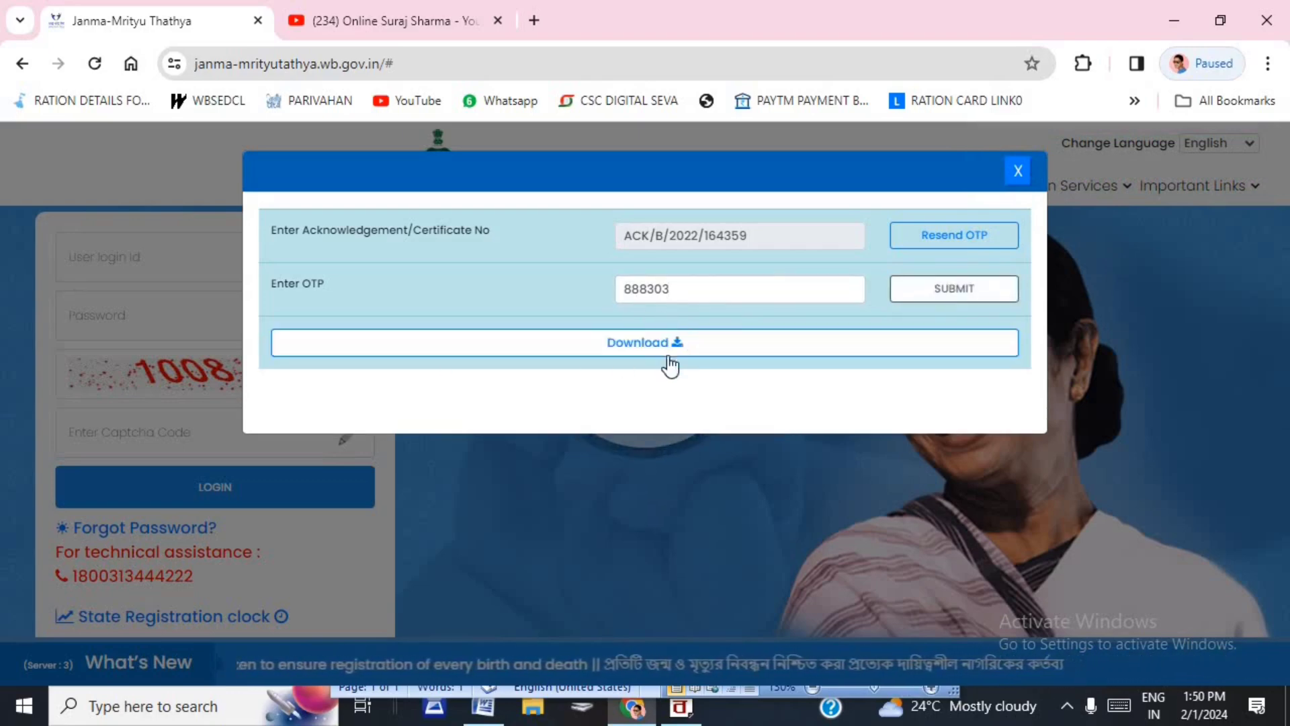
pyautogui.click(639, 344)
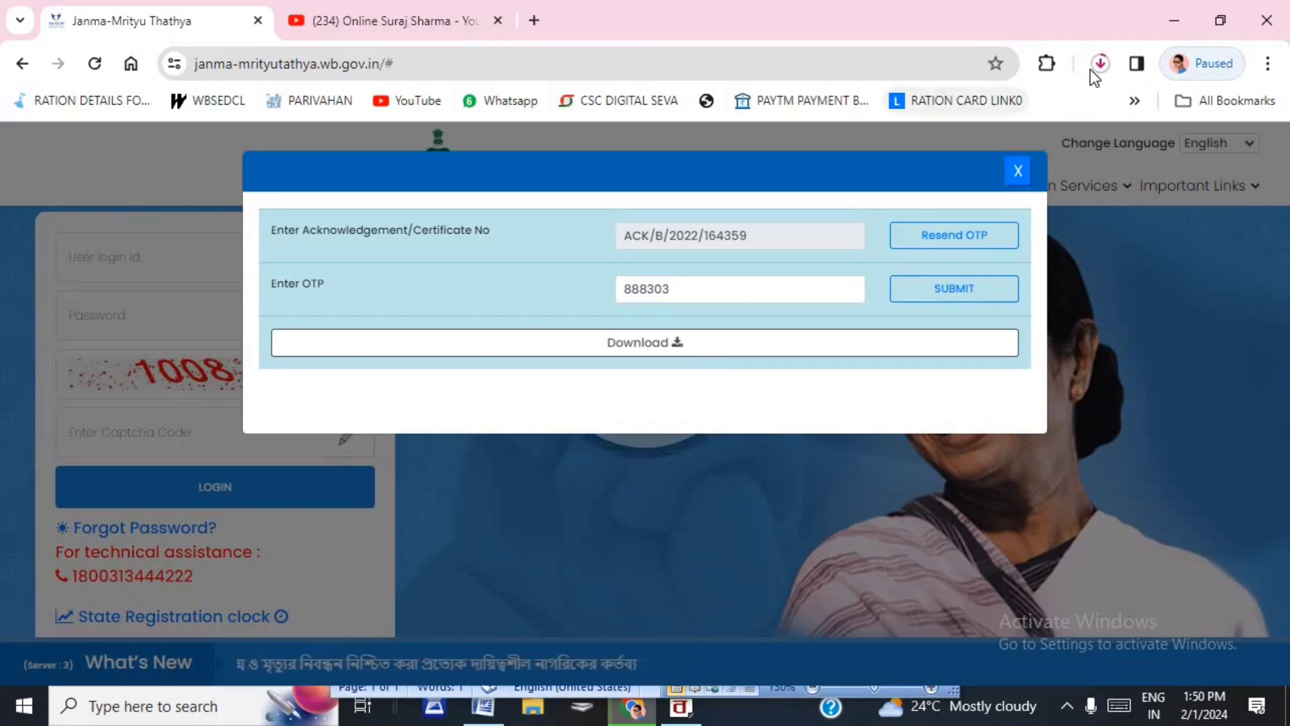
pyautogui.click(1096, 63)
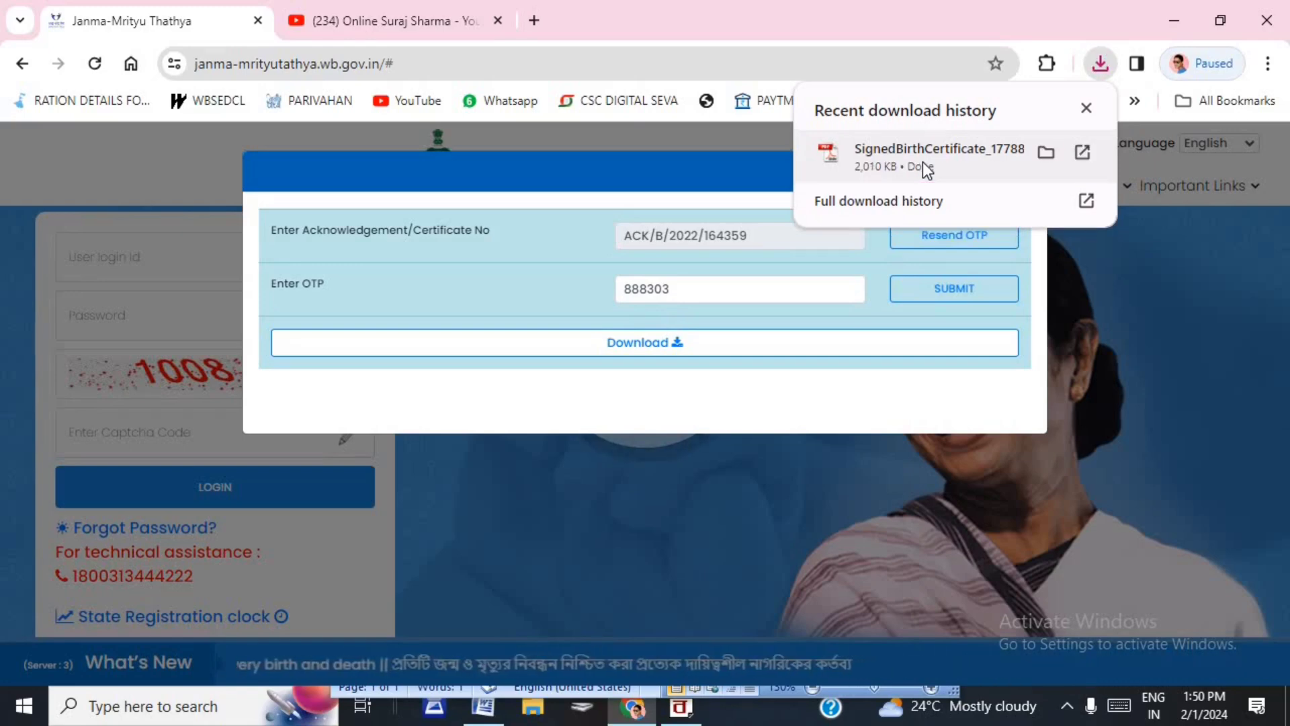
pyautogui.click(926, 161)
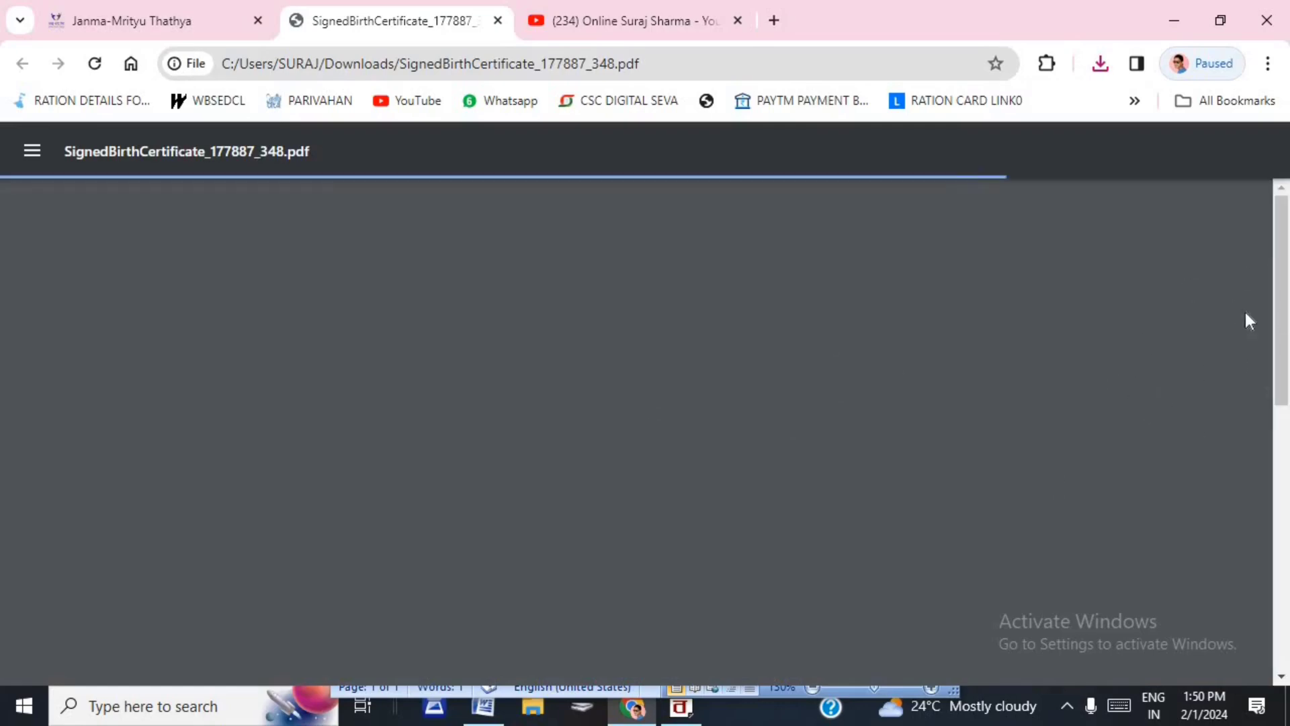
pyautogui.scroll(-8, 1285, 557)
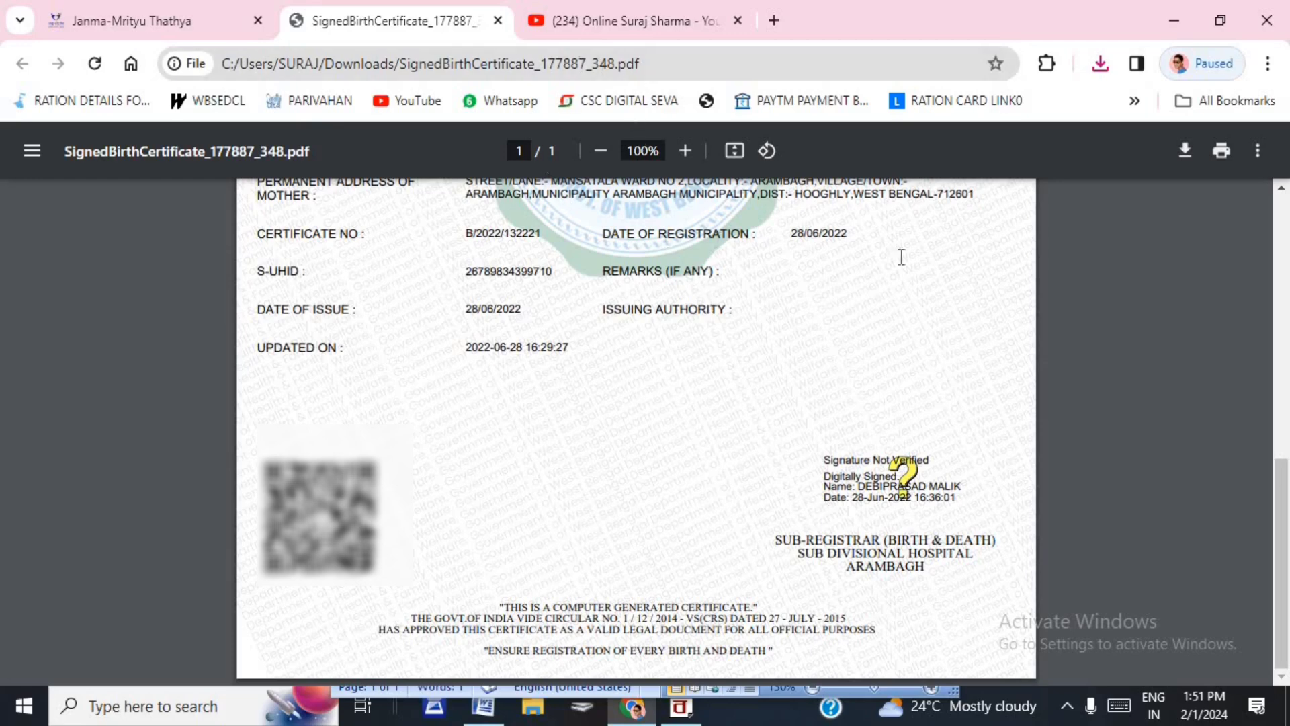
pyautogui.click(1175, 22)
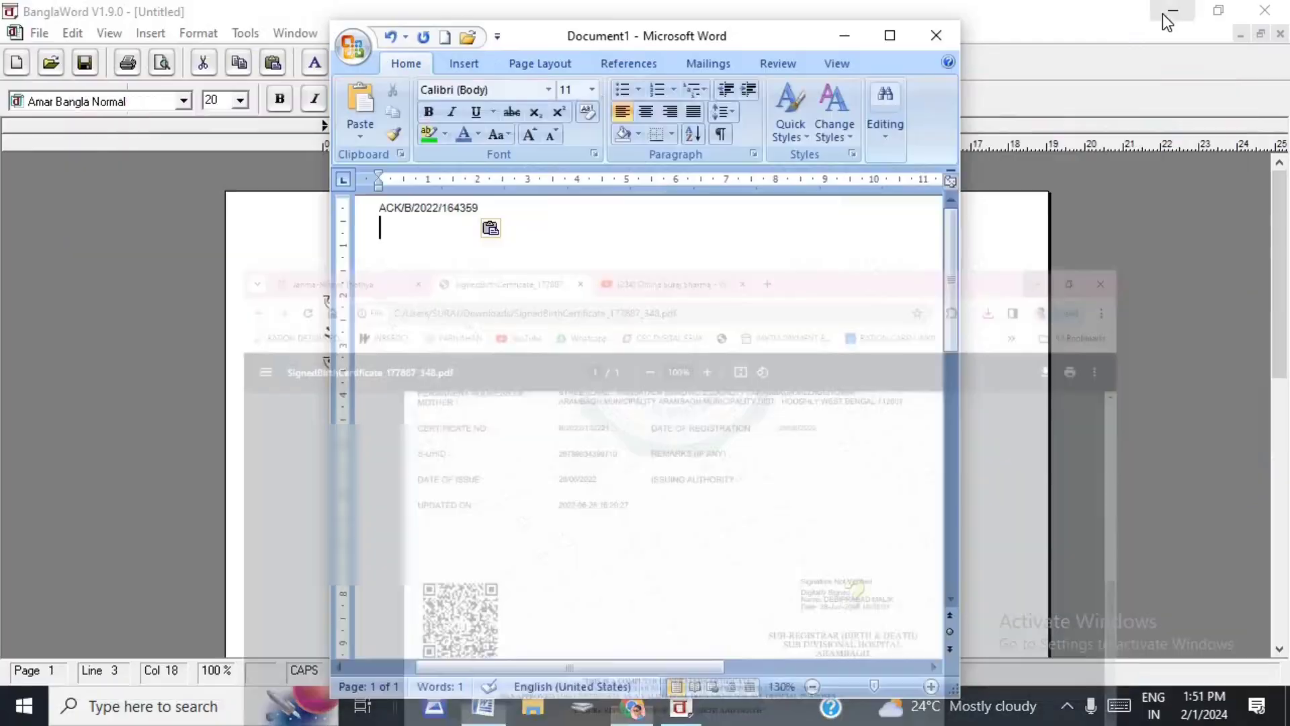